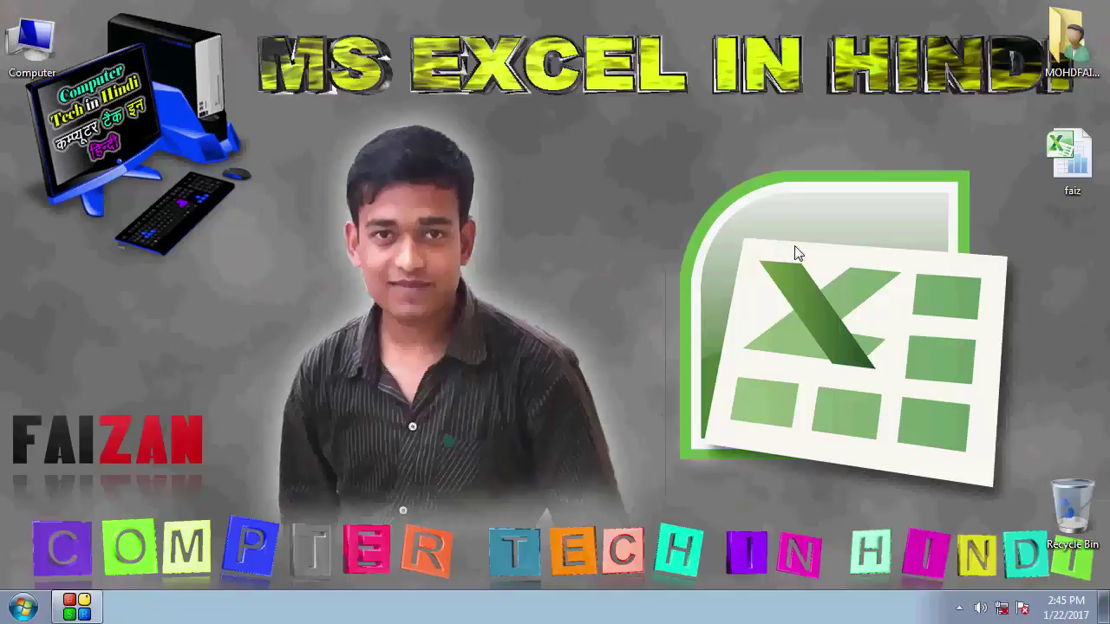
Open the faiz workbook from the desktop in Excel.
{"action": "double_click", "coordinate": [1069, 167]}
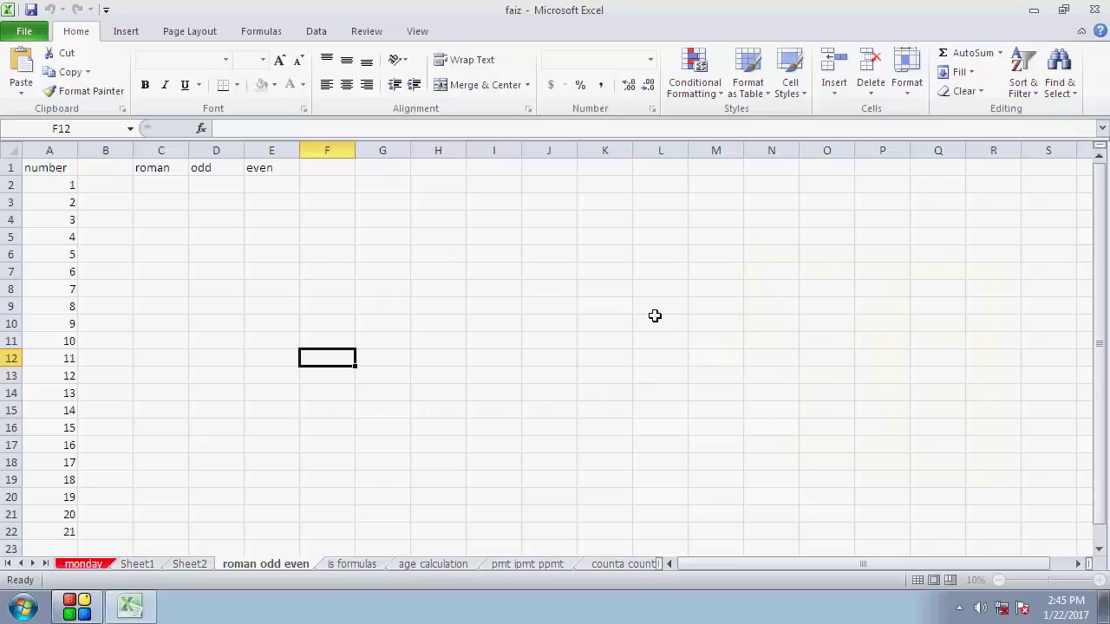
{"action": "left_click", "coordinate": [344, 253]}
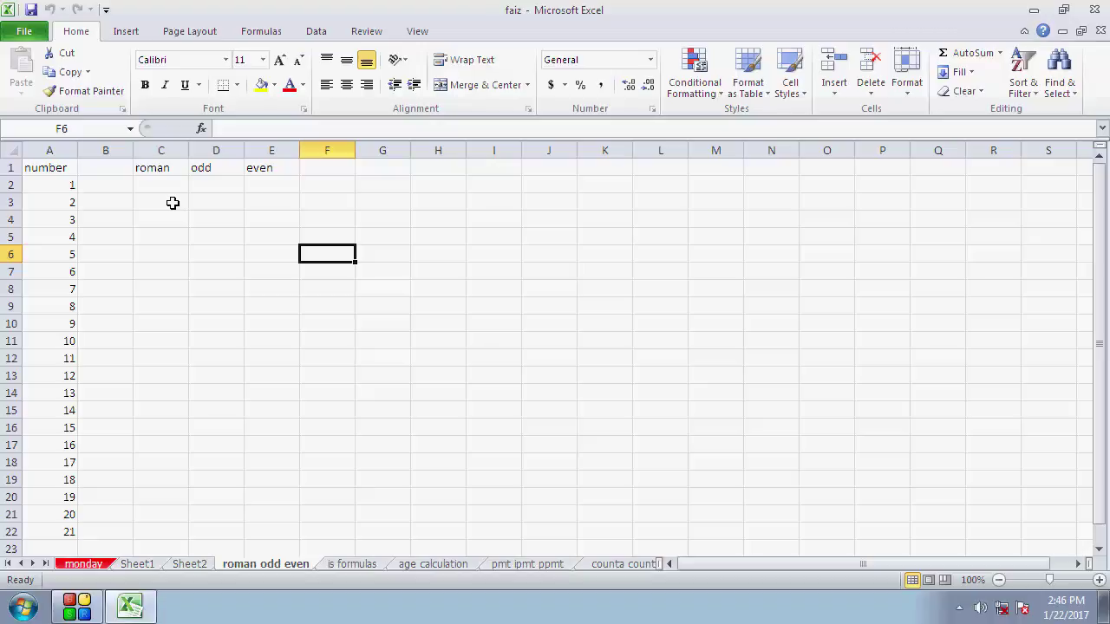
{"action": "left_click", "coordinate": [161, 179]}
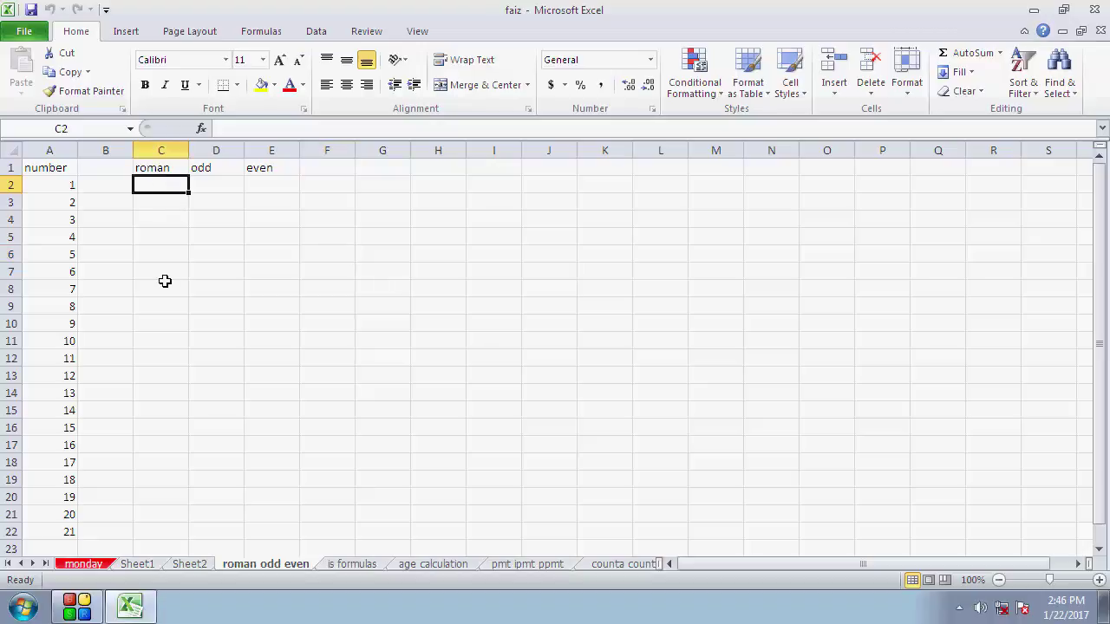
{"action": "left_click_drag", "start_coordinate": [65, 184], "coordinate": [53, 529]}
{"action": "left_click", "coordinate": [155, 189]}
{"action": "type", "text": "i"}
{"action": "key", "text": "Return"}
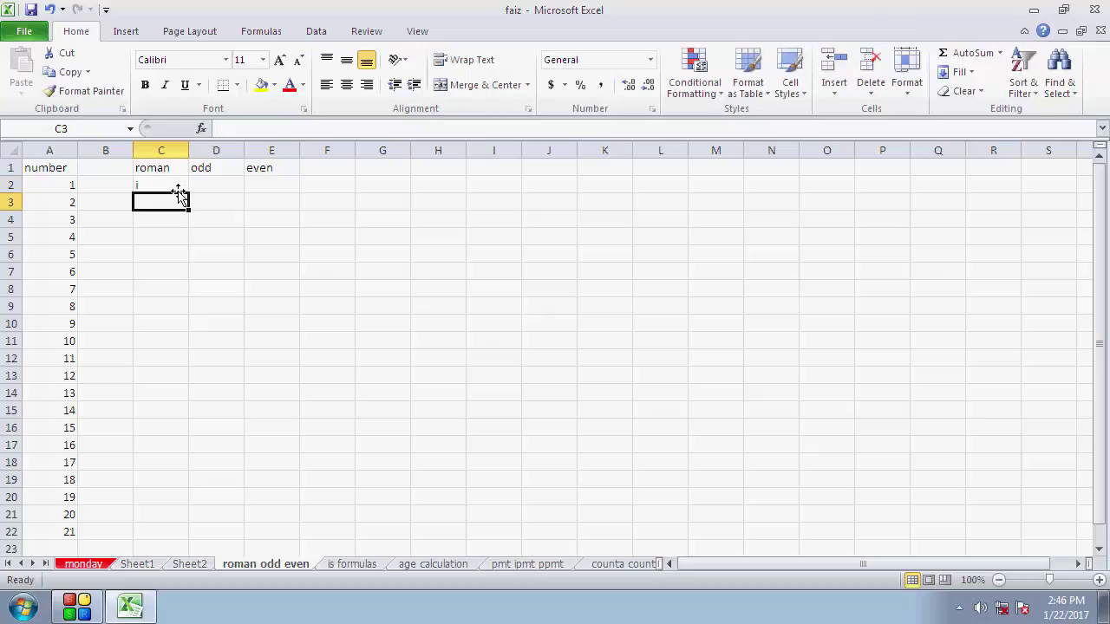
{"action": "type", "text": "ii"}
{"action": "key", "text": "Return"}
{"action": "type", "text": "ii"}
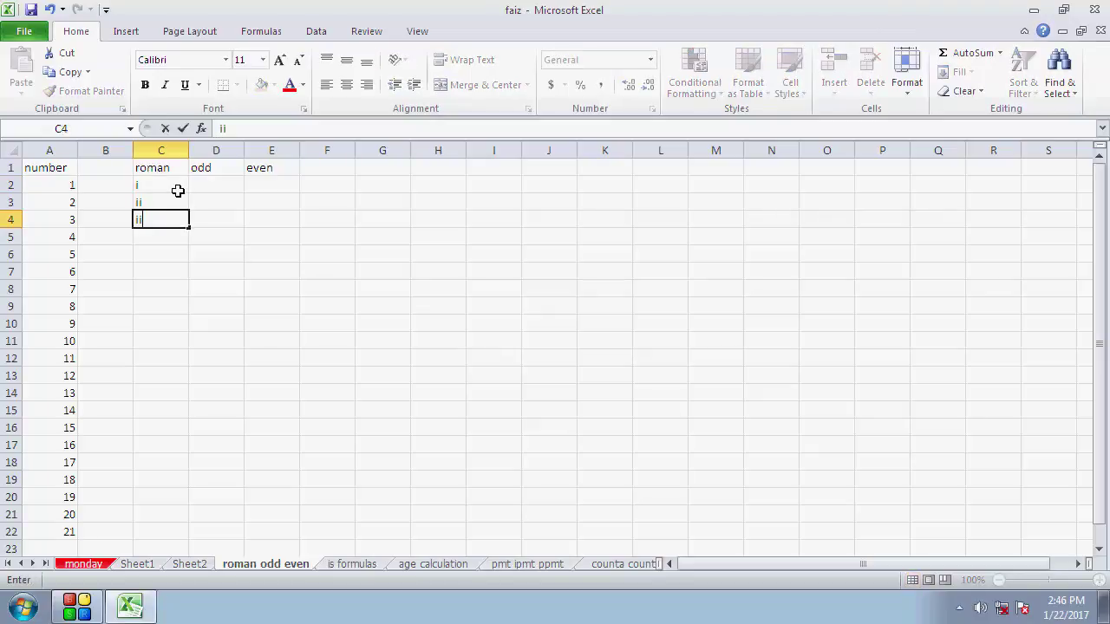
{"action": "type", "text": "i"}
{"action": "key", "text": "Return"}
{"action": "left_click_drag", "start_coordinate": [175, 187], "coordinate": [176, 228]}
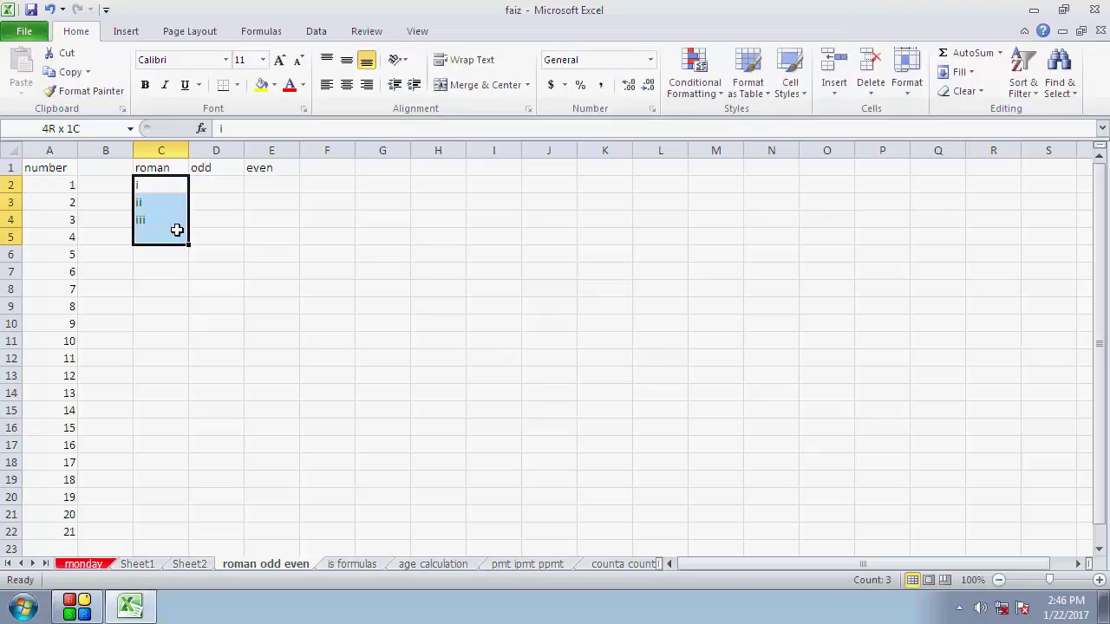
{"action": "key", "text": "Delete"}
{"action": "left_click", "coordinate": [218, 224]}
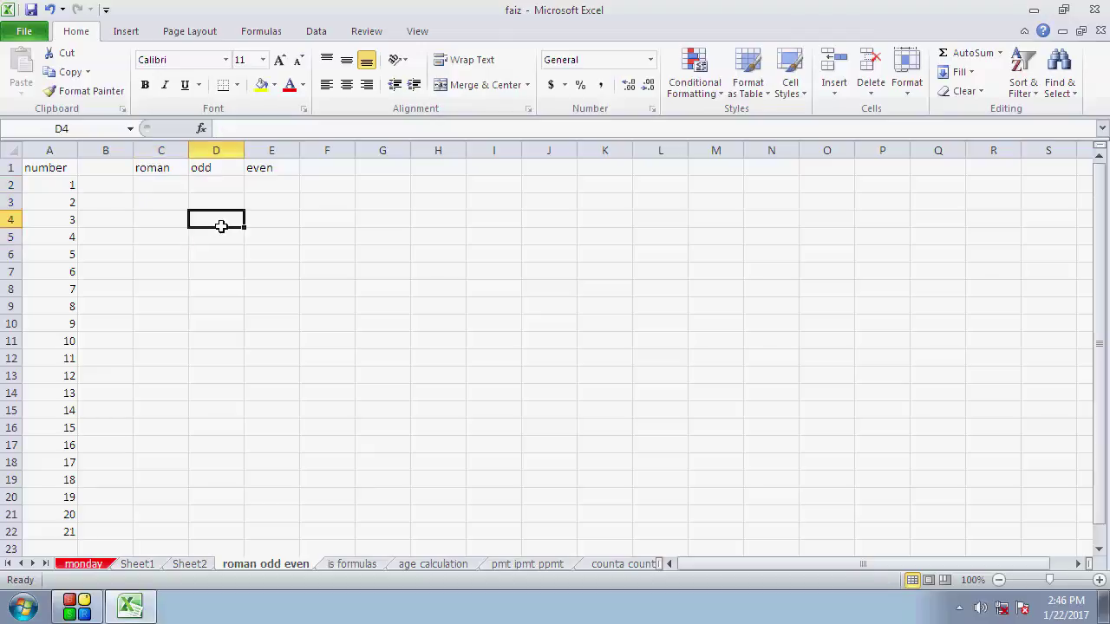
{"action": "left_click", "coordinate": [167, 185]}
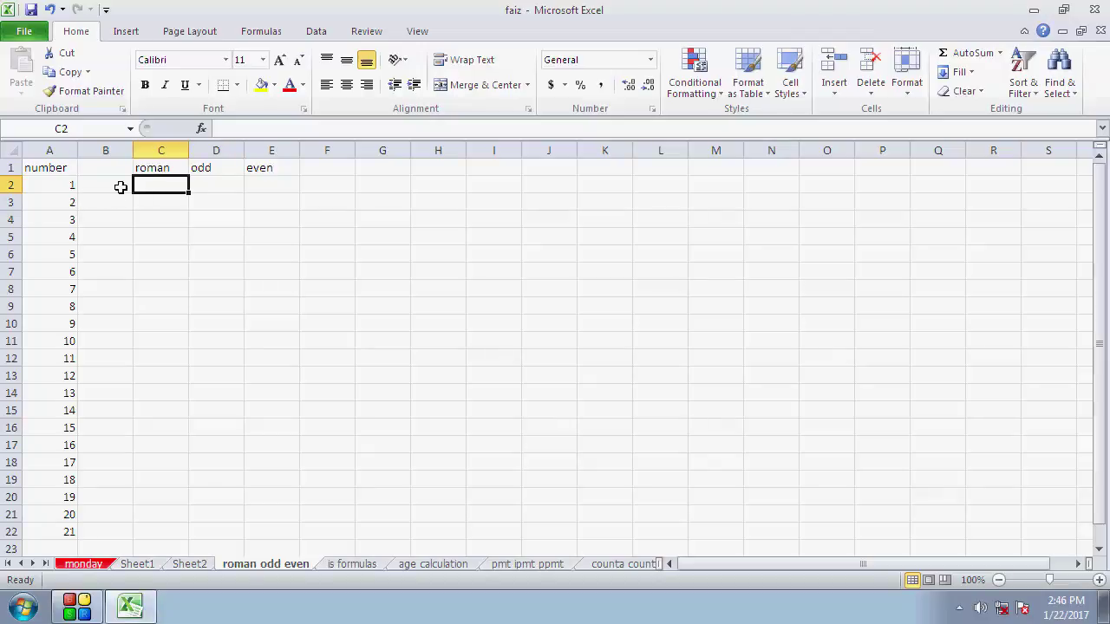
{"action": "left_click", "coordinate": [119, 185]}
Enter =ROMAN(A2) in C2 so it shows the numeral I.
{"action": "left_click", "coordinate": [148, 186]}
{"action": "type", "text": "=ro"}
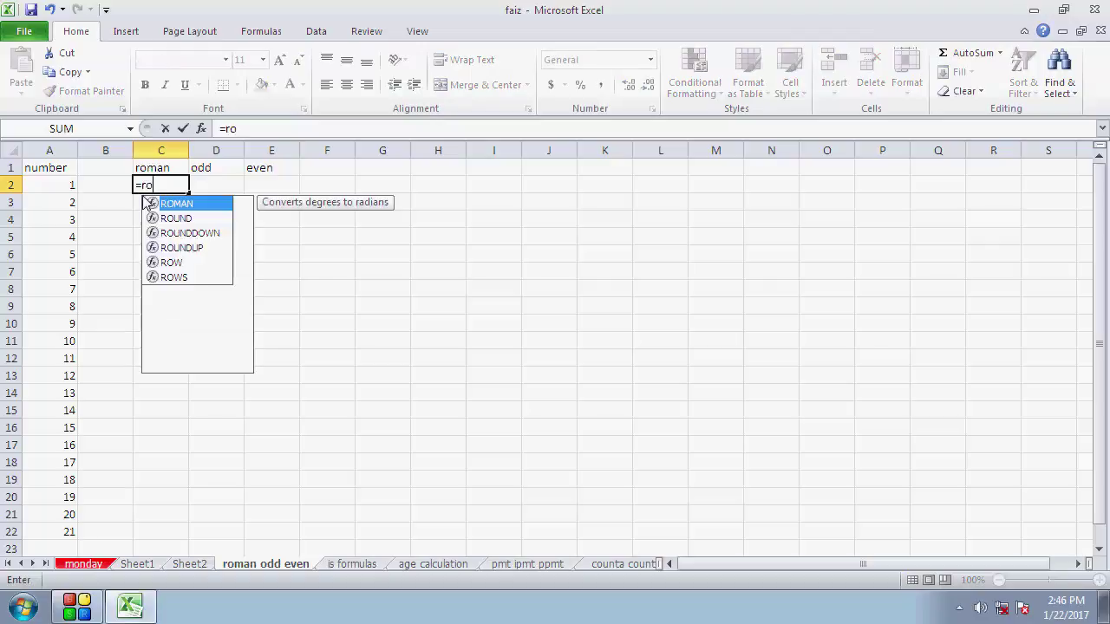
{"action": "type", "text": "man"}
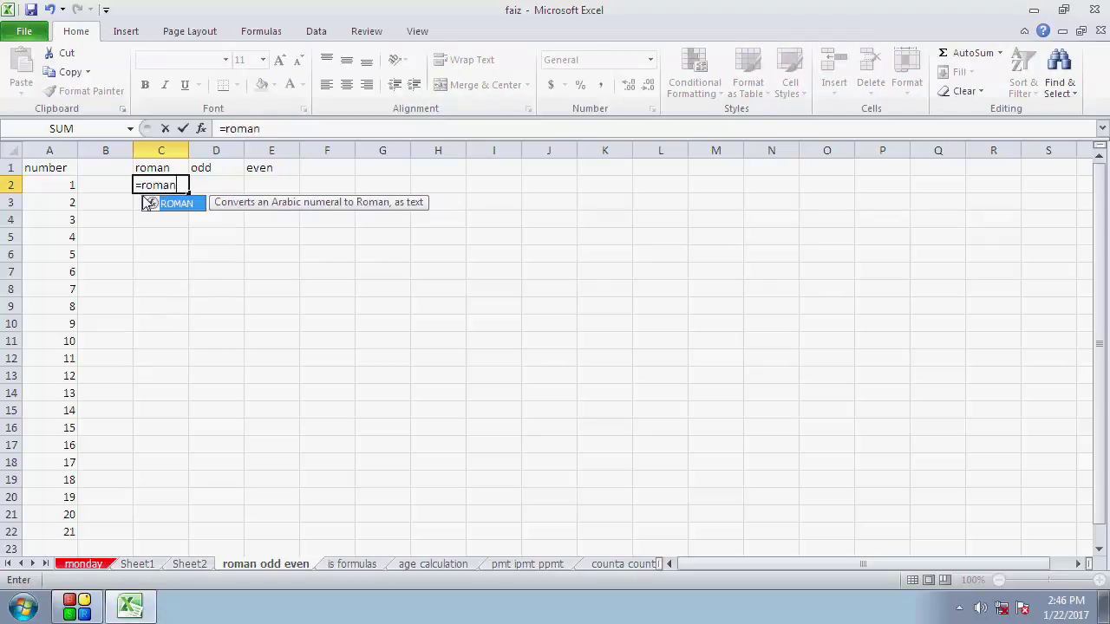
{"action": "type", "text": "("}
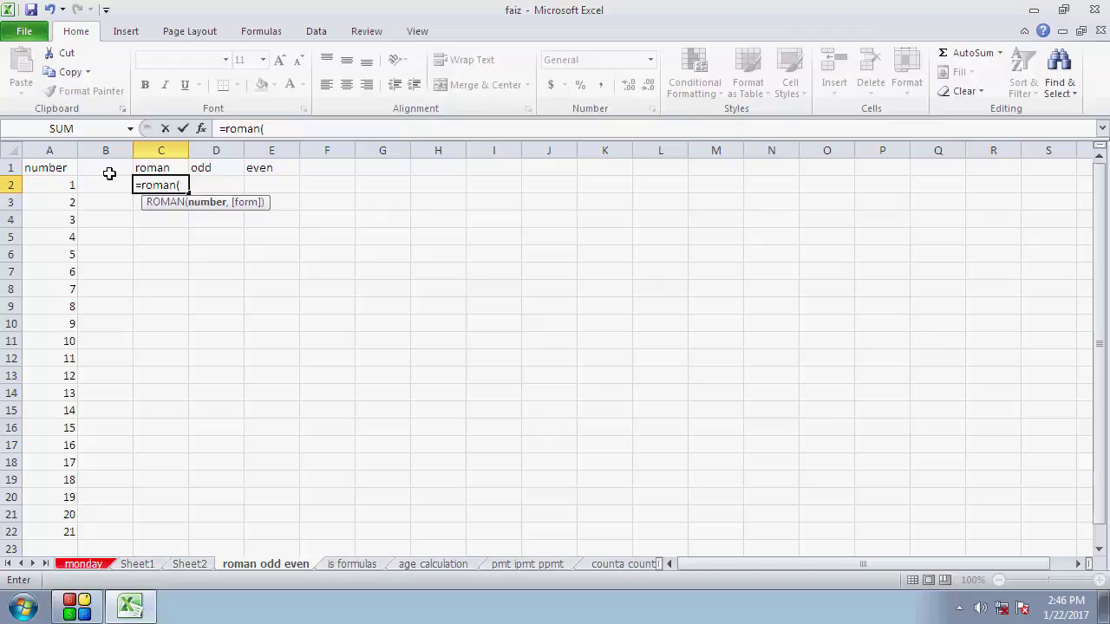
{"action": "left_click", "coordinate": [61, 185]}
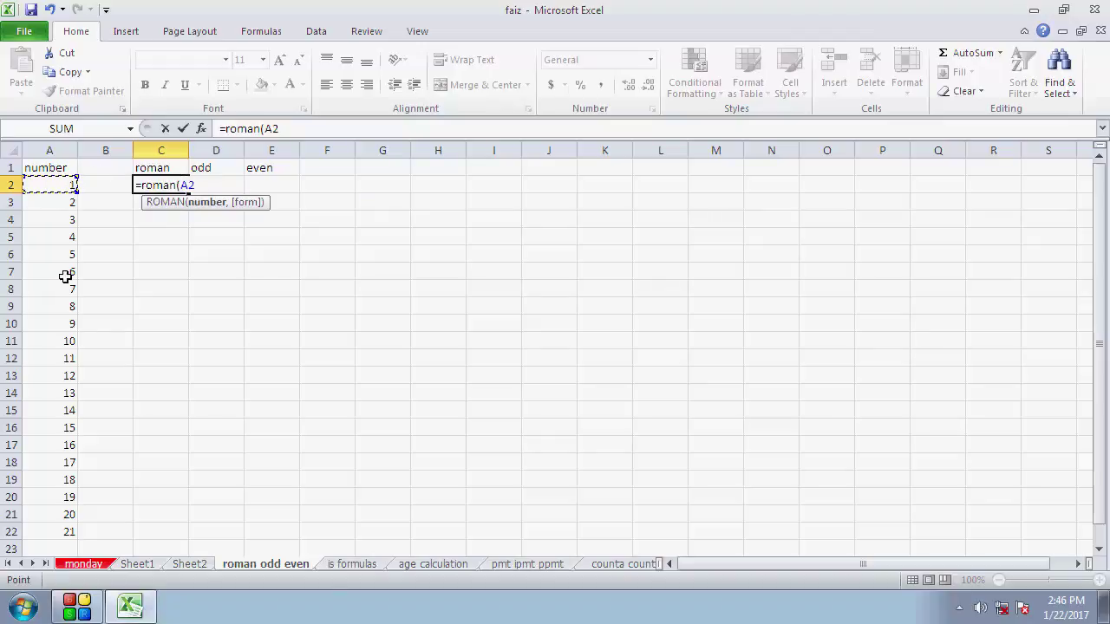
{"action": "type", "text": ")"}
{"action": "key", "text": "Return"}
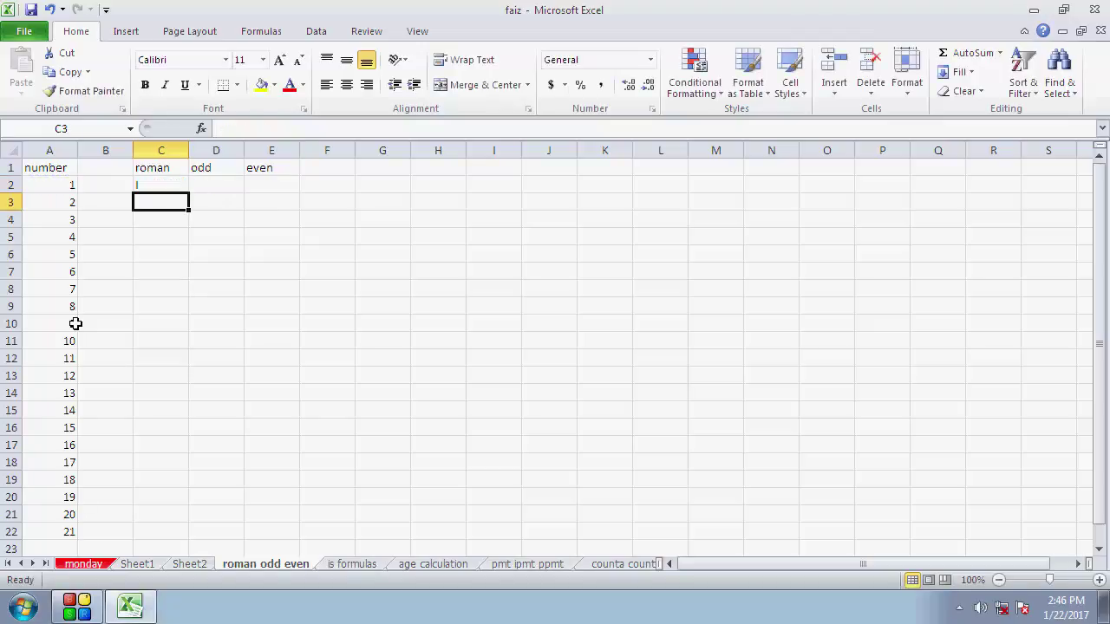
{"action": "left_click", "coordinate": [167, 187]}
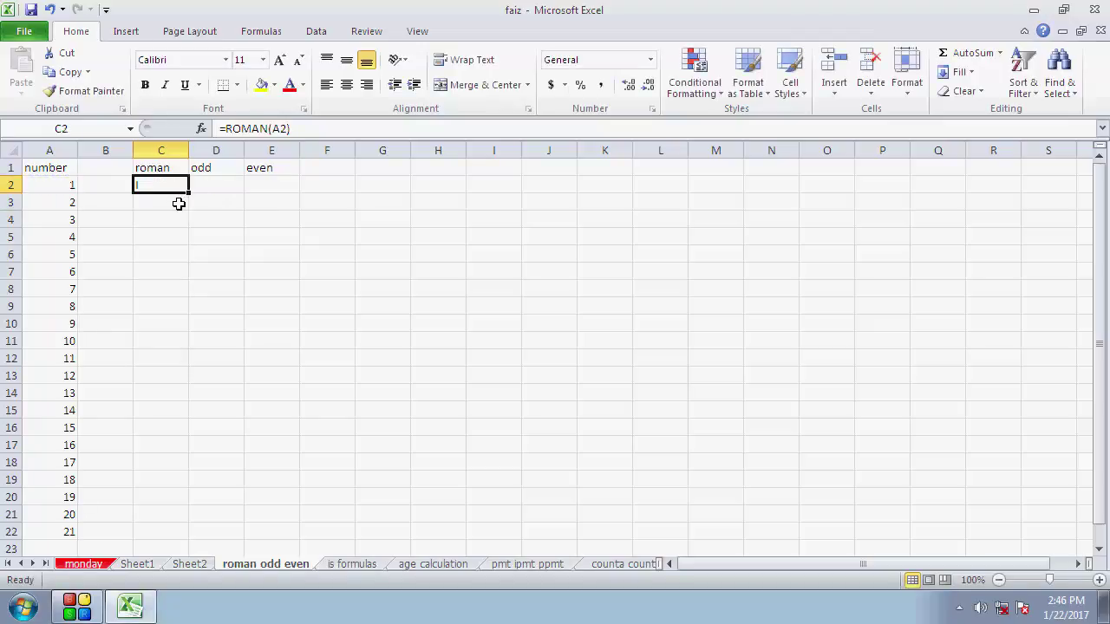
Enter =ROMAN(A3) in C3 to show II, then select C2:C3.
{"action": "left_click", "coordinate": [172, 204]}
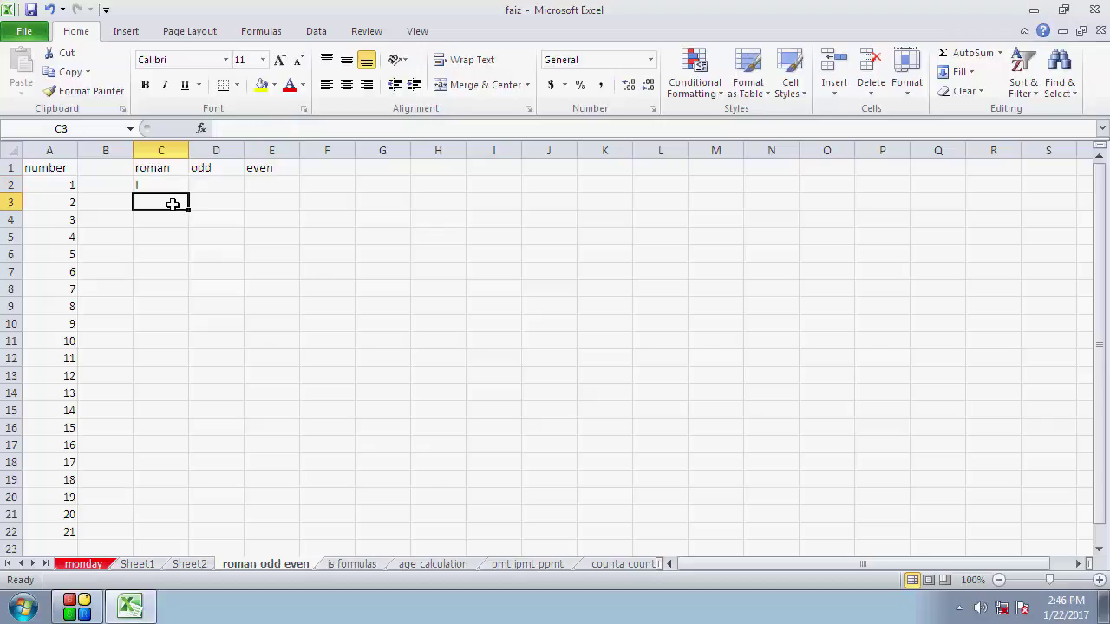
{"action": "type", "text": "="}
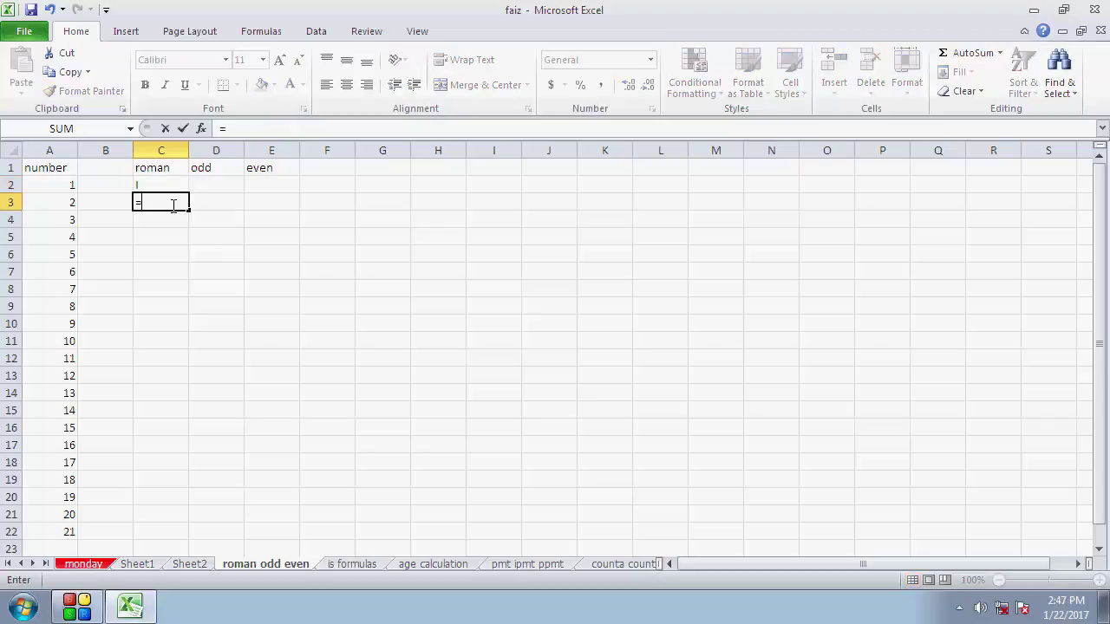
{"action": "type", "text": "roama"}
{"action": "key", "text": "BackSpace"}
{"action": "key", "text": "BackSpace"}
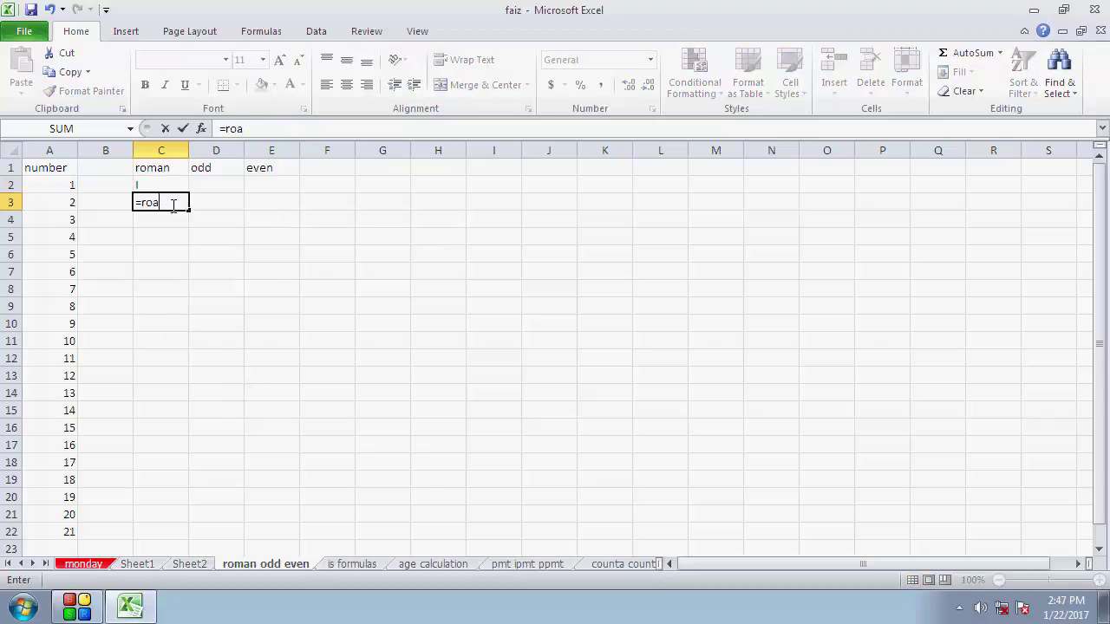
{"action": "key", "text": "BackSpace"}
{"action": "type", "text": "man("}
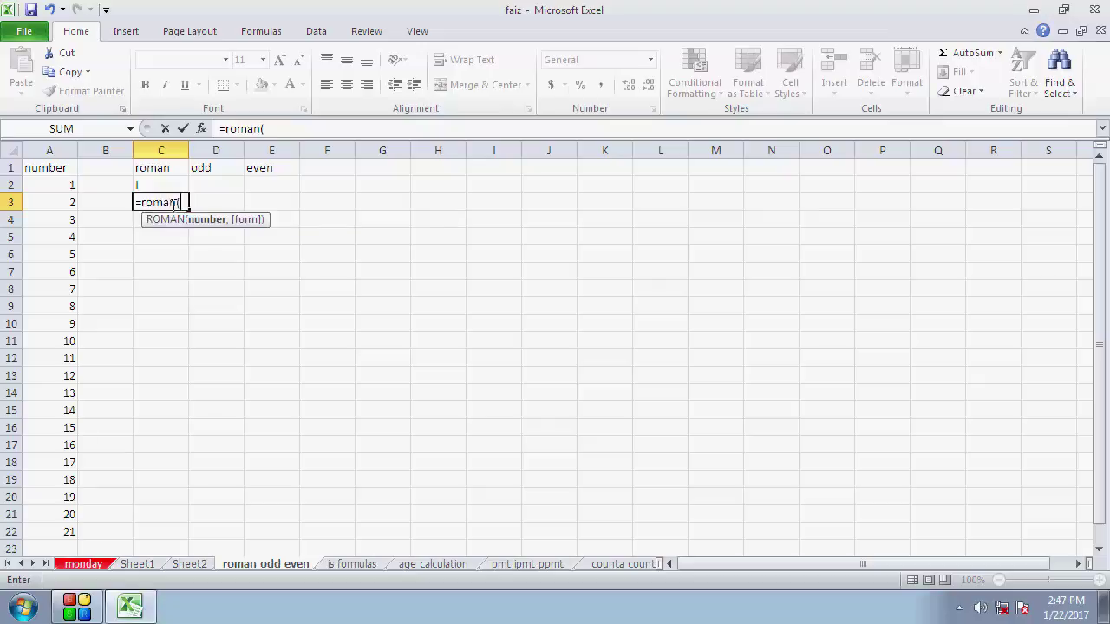
{"action": "left_click", "coordinate": [64, 203]}
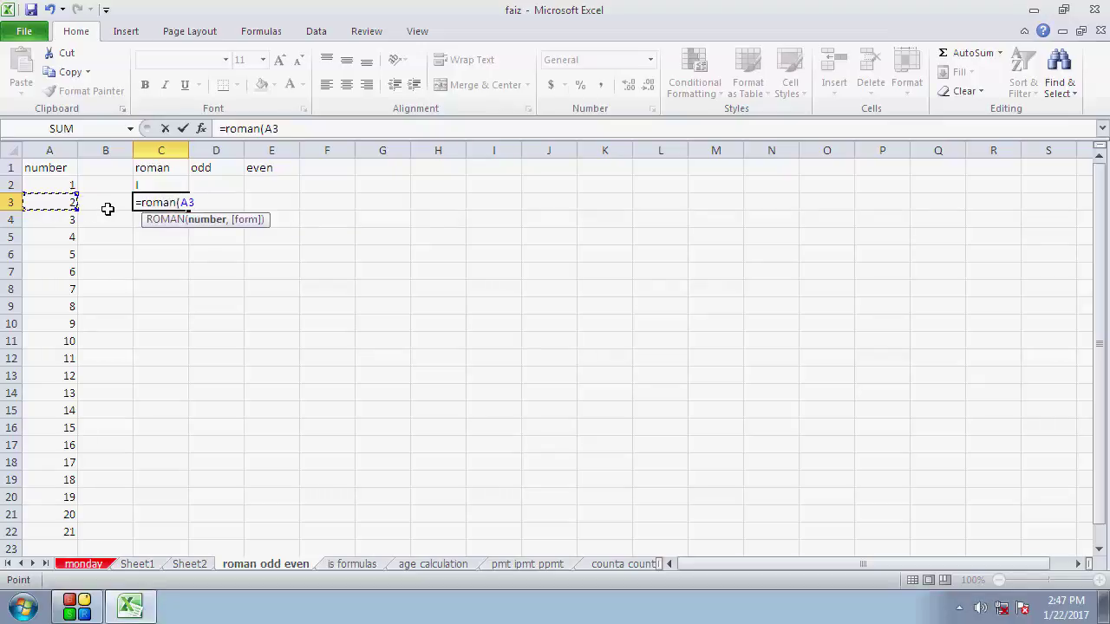
{"action": "type", "text": ")"}
{"action": "key", "text": "Return"}
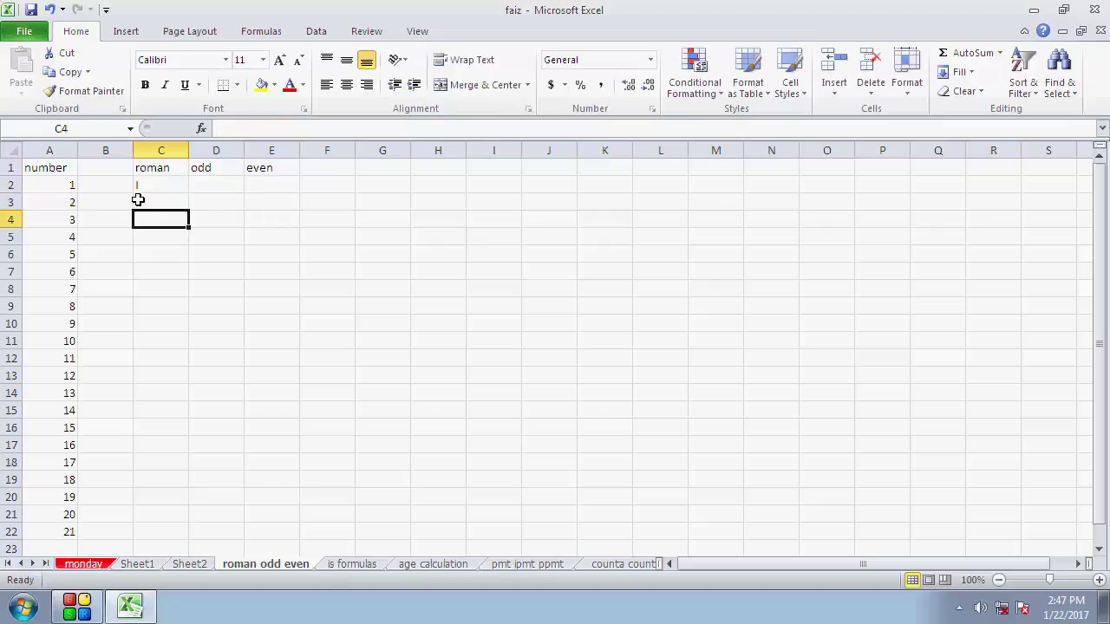
{"action": "left_click", "coordinate": [167, 189]}
{"action": "left_click_drag", "start_coordinate": [169, 195], "coordinate": [168, 199]}
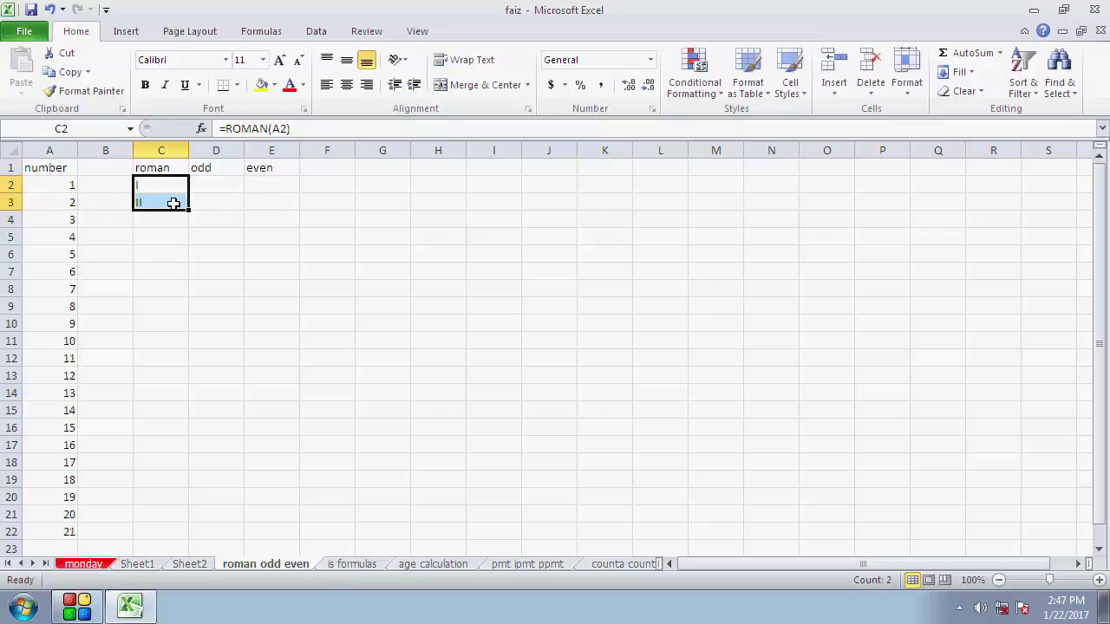
{"action": "left_click", "coordinate": [196, 203]}
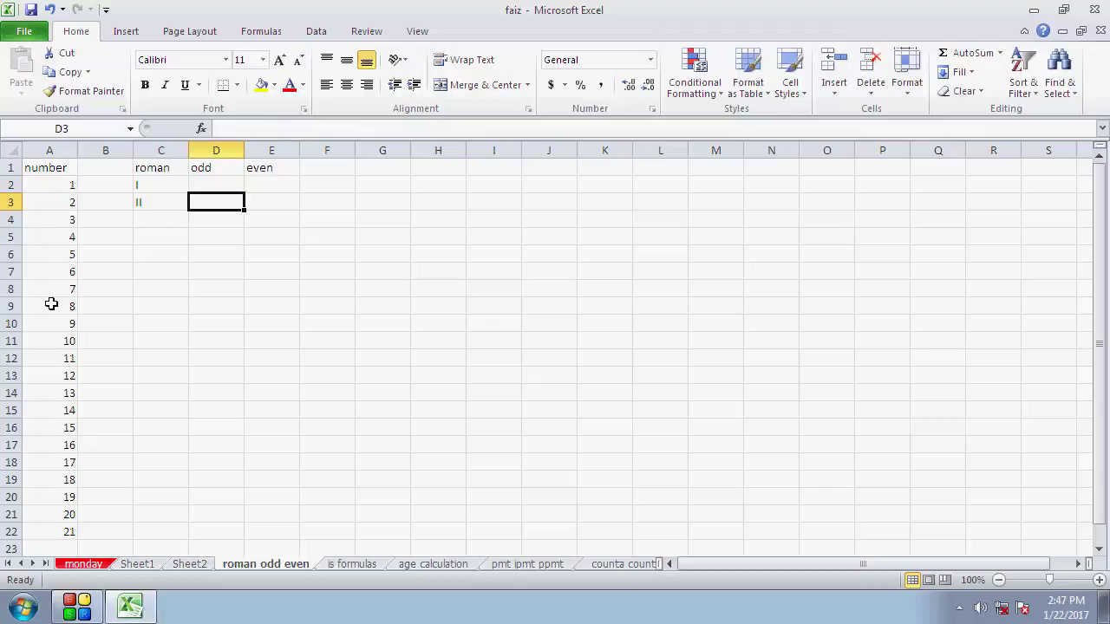
{"action": "left_click", "coordinate": [153, 203]}
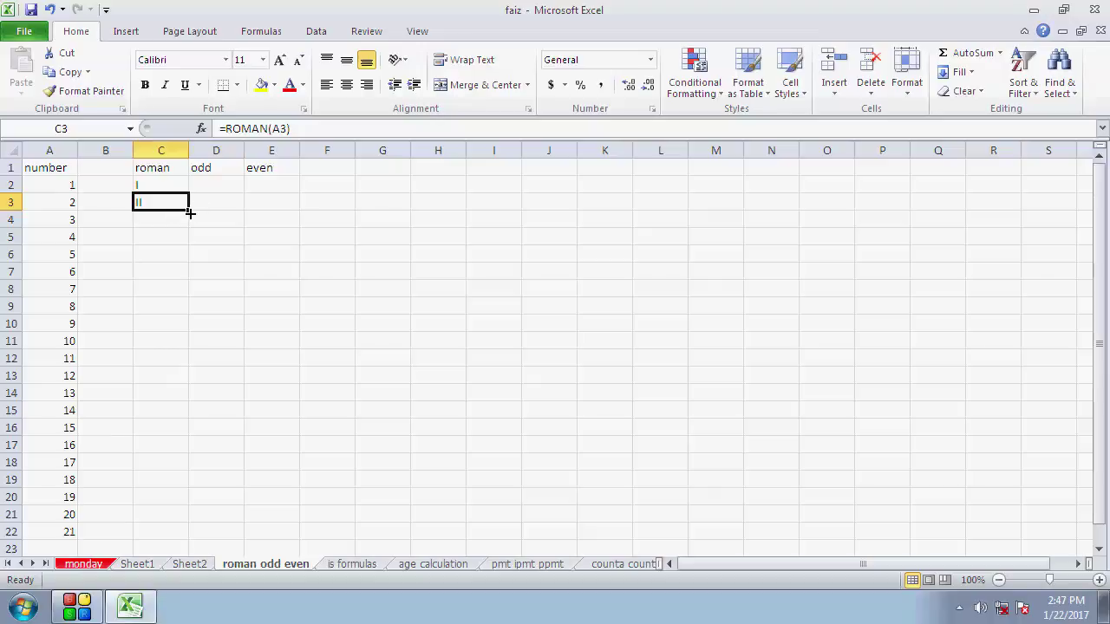
{"action": "left_click_drag", "start_coordinate": [190, 213], "coordinate": [180, 538]}
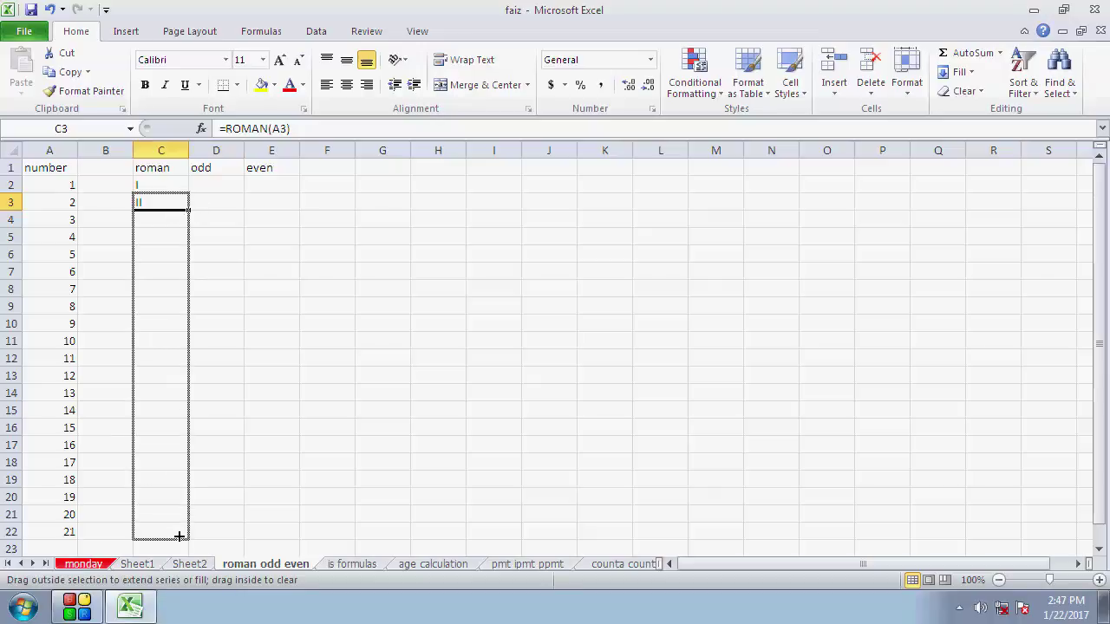
{"action": "left_click", "coordinate": [233, 431]}
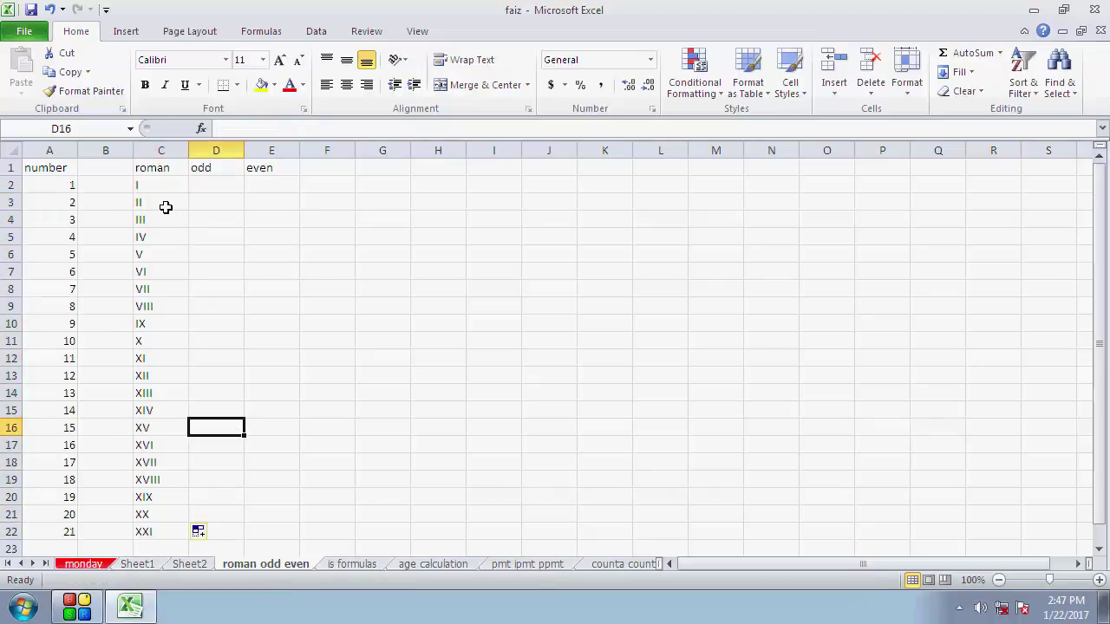
{"action": "left_click_drag", "start_coordinate": [169, 183], "coordinate": [154, 516]}
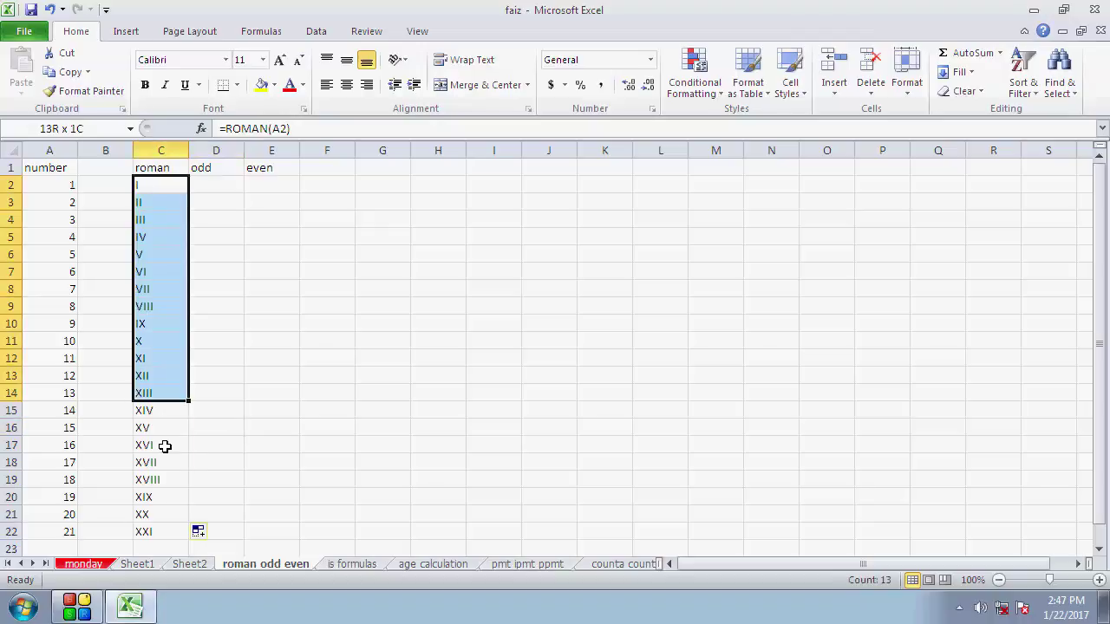
{"action": "left_click", "coordinate": [154, 529]}
{"action": "left_click", "coordinate": [272, 424]}
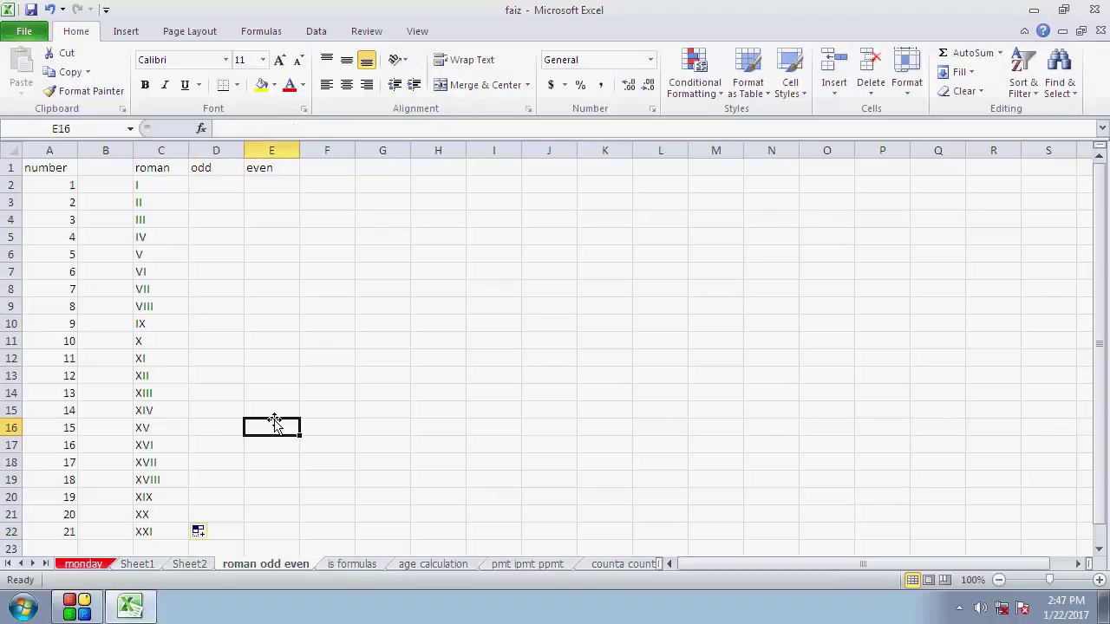
{"action": "left_click", "coordinate": [148, 529]}
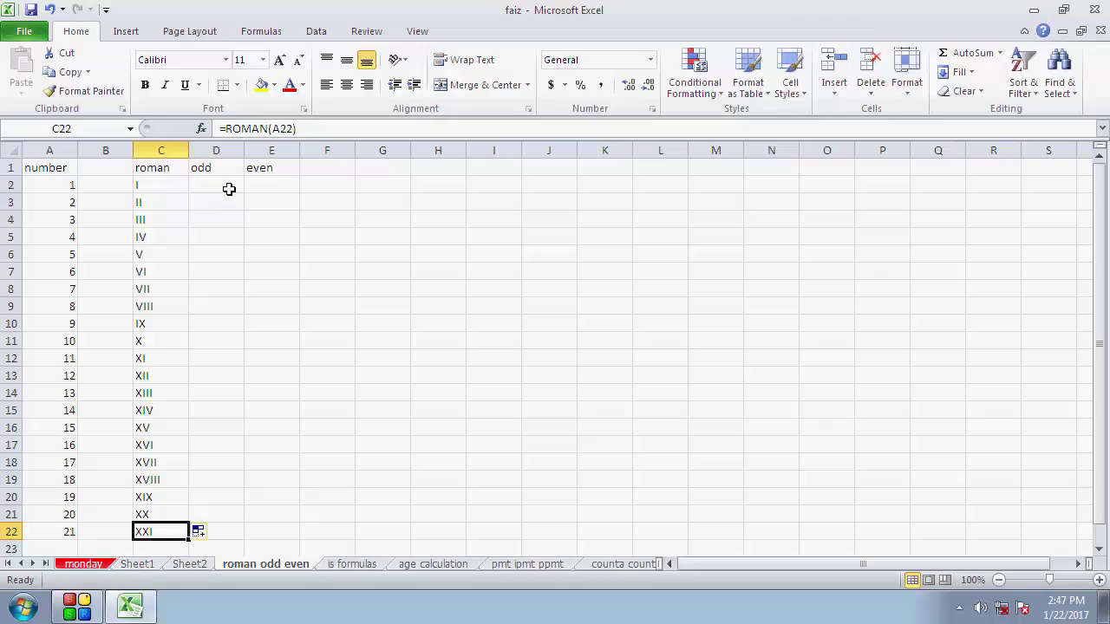
Enter =ODD(A2) in D2 under the odd heading, returning 1.
{"action": "left_click", "coordinate": [228, 186]}
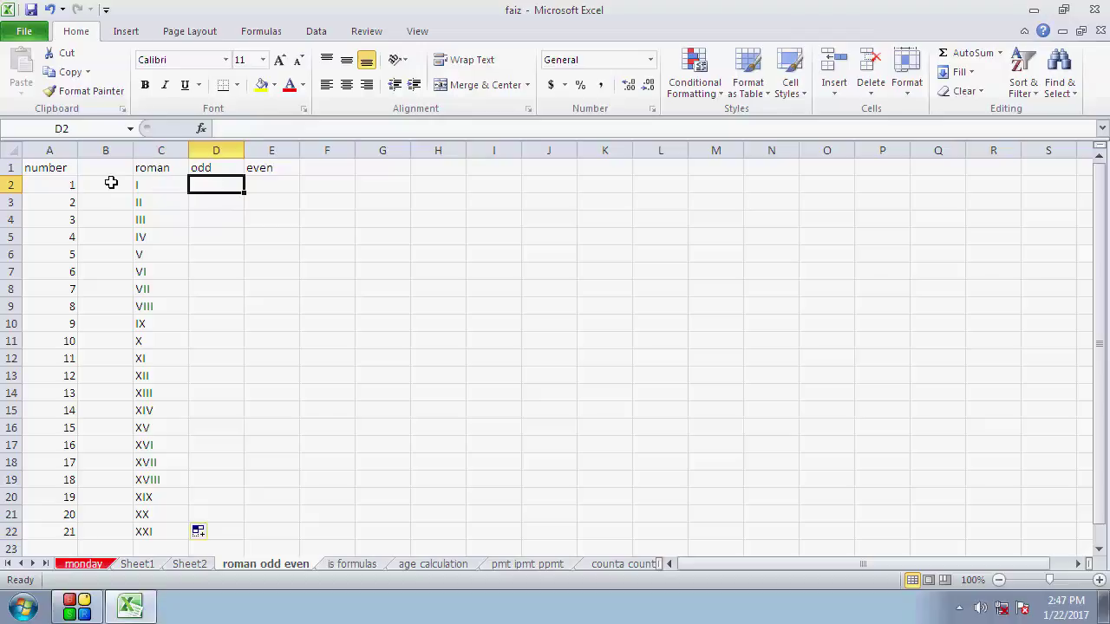
{"action": "left_click_drag", "start_coordinate": [60, 186], "coordinate": [43, 526]}
{"action": "left_click", "coordinate": [228, 186]}
{"action": "left_click_drag", "start_coordinate": [228, 186], "coordinate": [221, 529]}
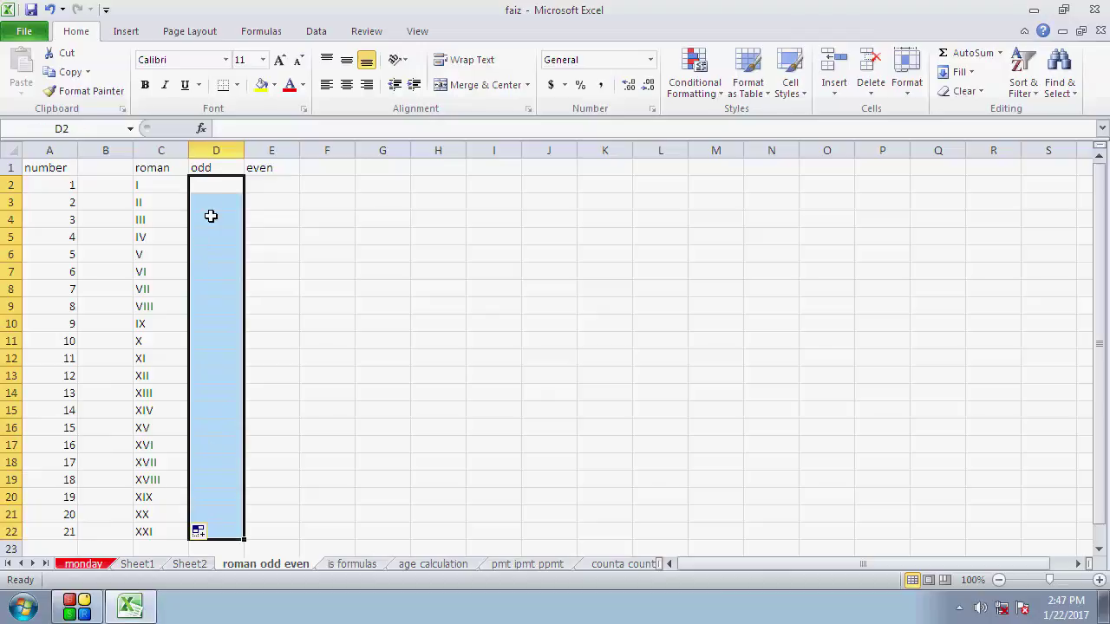
{"action": "left_click", "coordinate": [221, 189]}
{"action": "type", "text": "="}
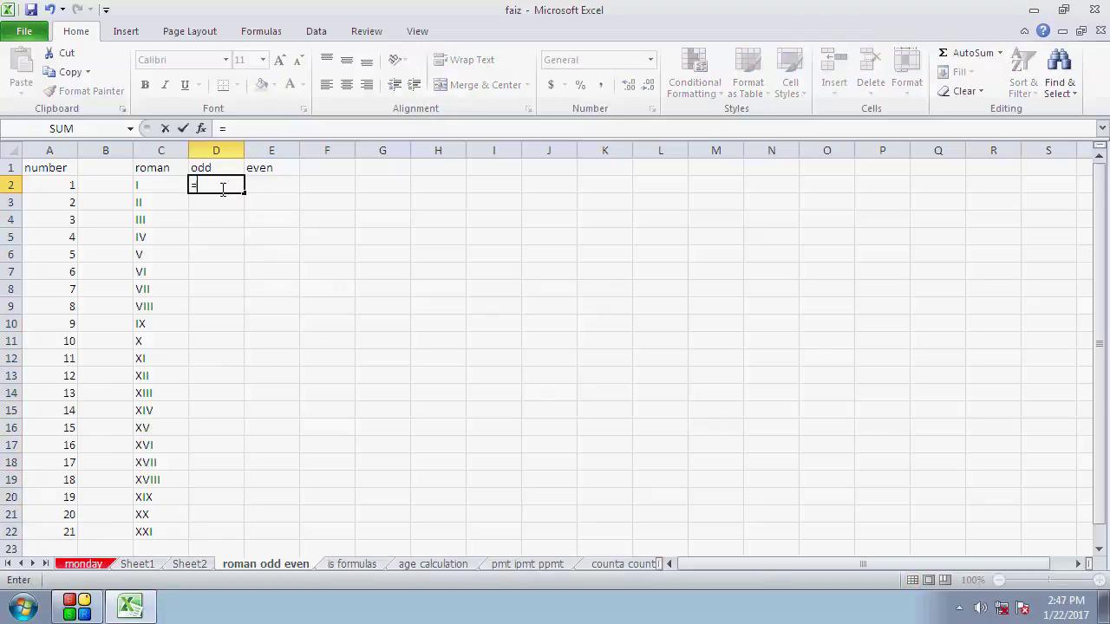
{"action": "type", "text": "odd"}
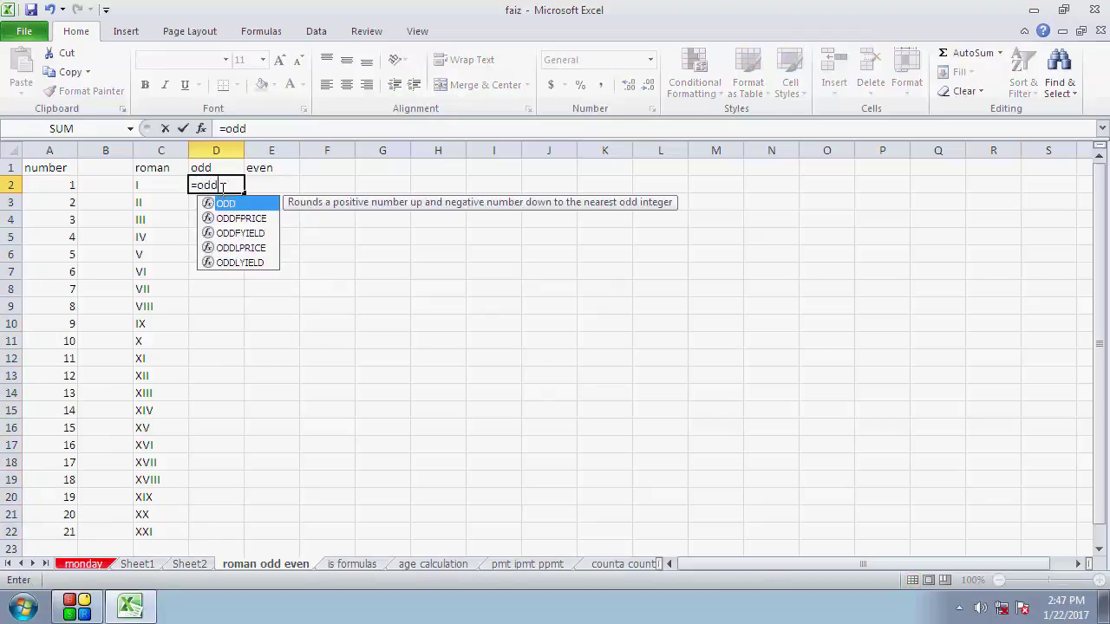
{"action": "type", "text": "("}
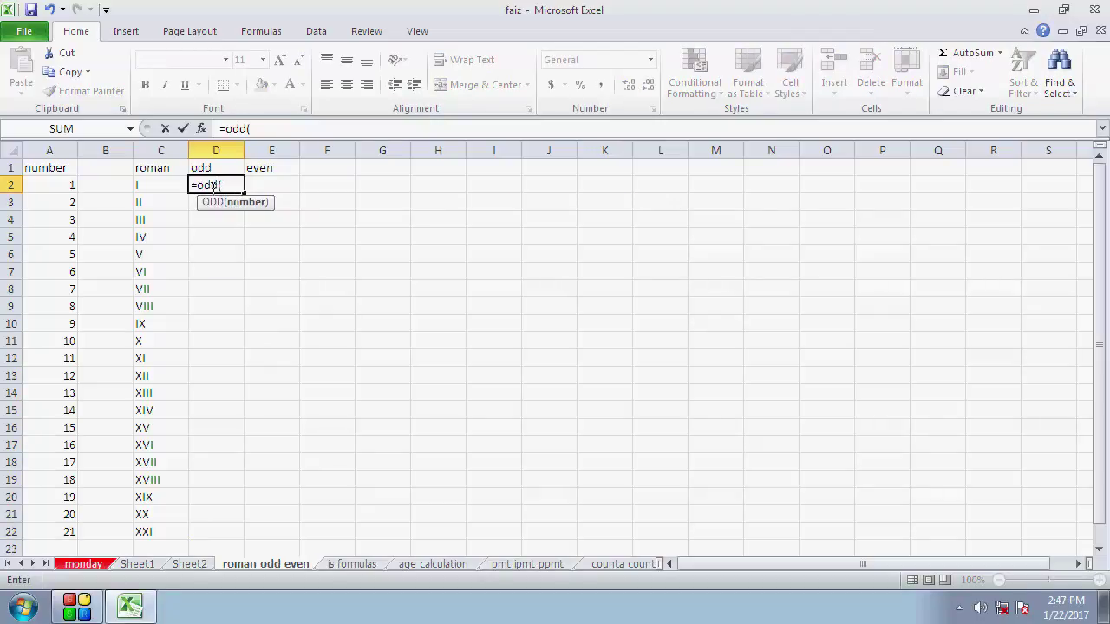
{"action": "left_click", "coordinate": [58, 188]}
{"action": "type", "text": ")"}
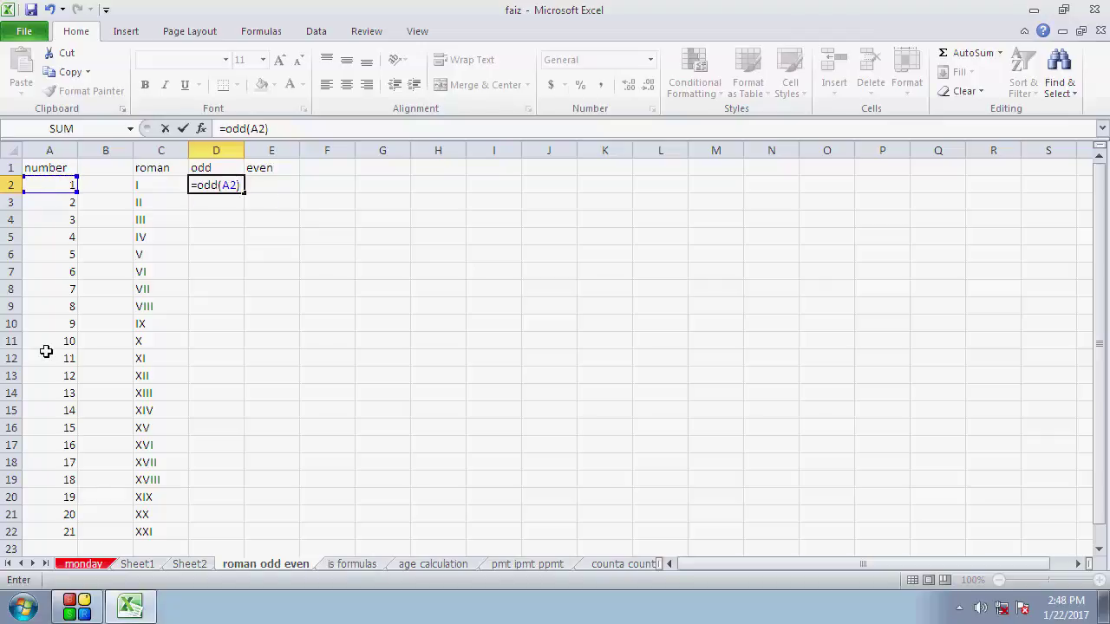
{"action": "key", "text": "Return"}
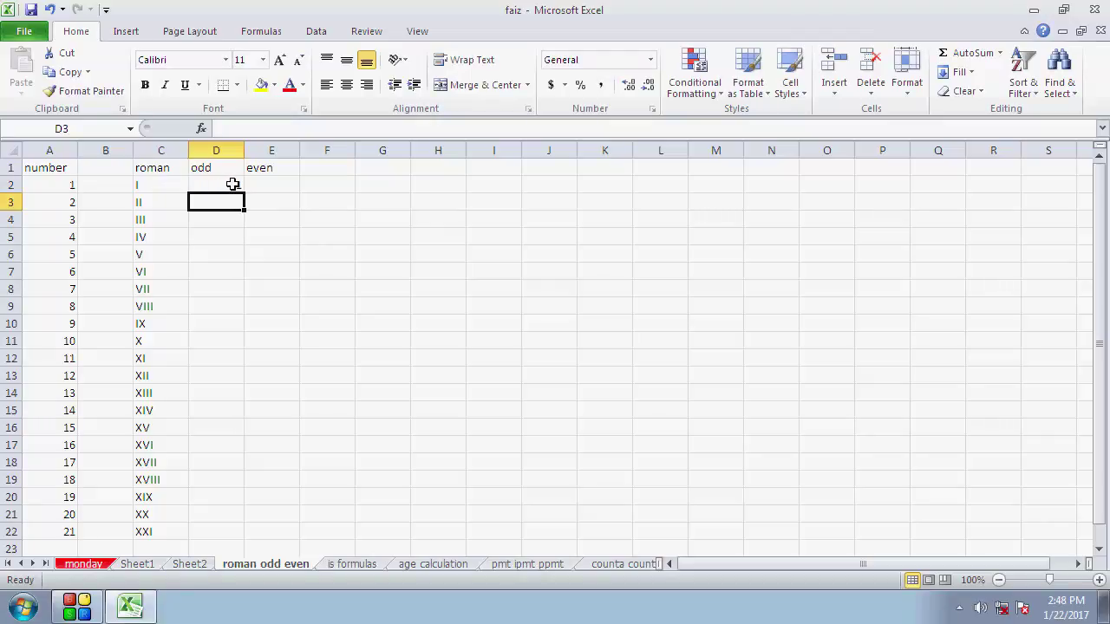
Fill the ODD formula from D2 down to D22, giving odd values 1 through 21.
{"action": "left_click", "coordinate": [235, 184]}
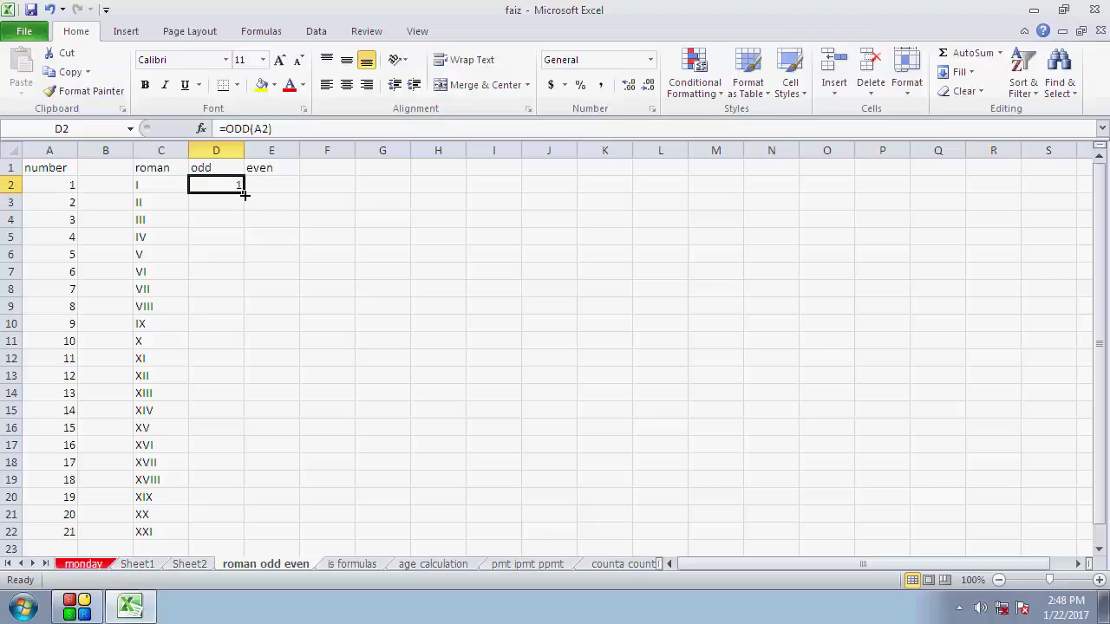
{"action": "left_click_drag", "start_coordinate": [246, 195], "coordinate": [247, 206]}
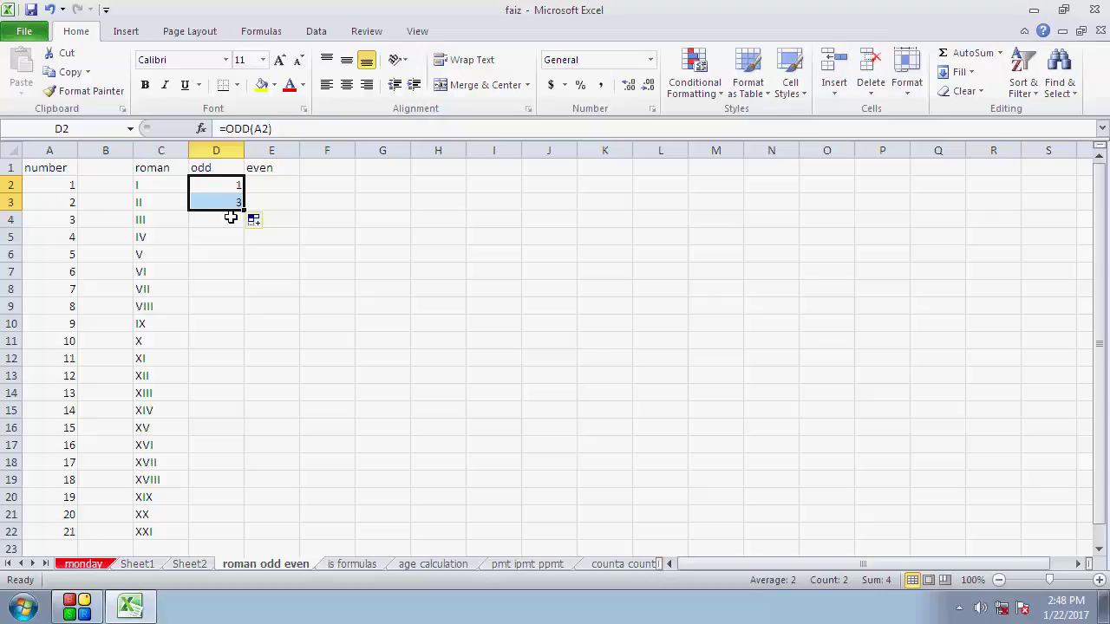
{"action": "left_click_drag", "start_coordinate": [245, 209], "coordinate": [241, 224]}
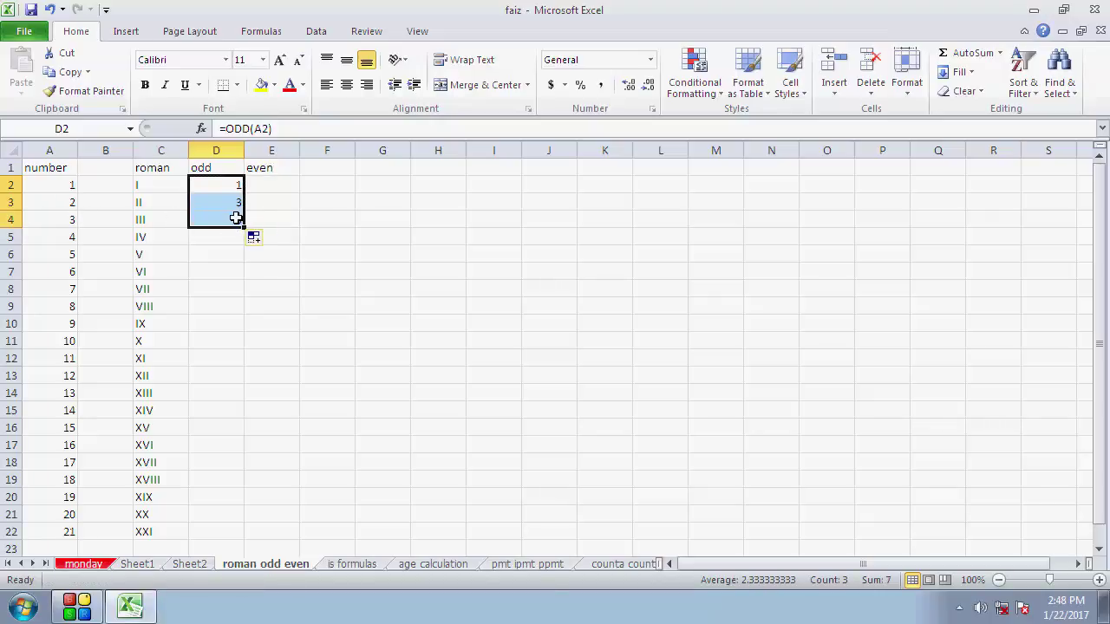
{"action": "left_click_drag", "start_coordinate": [242, 226], "coordinate": [243, 242]}
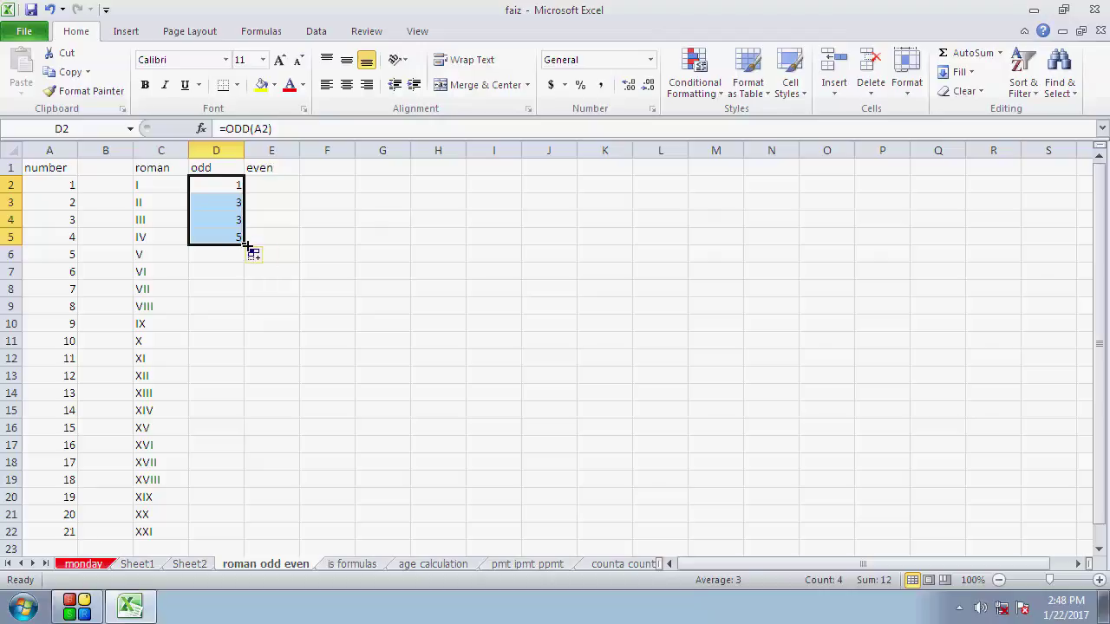
{"action": "left_click_drag", "start_coordinate": [237, 249], "coordinate": [223, 535]}
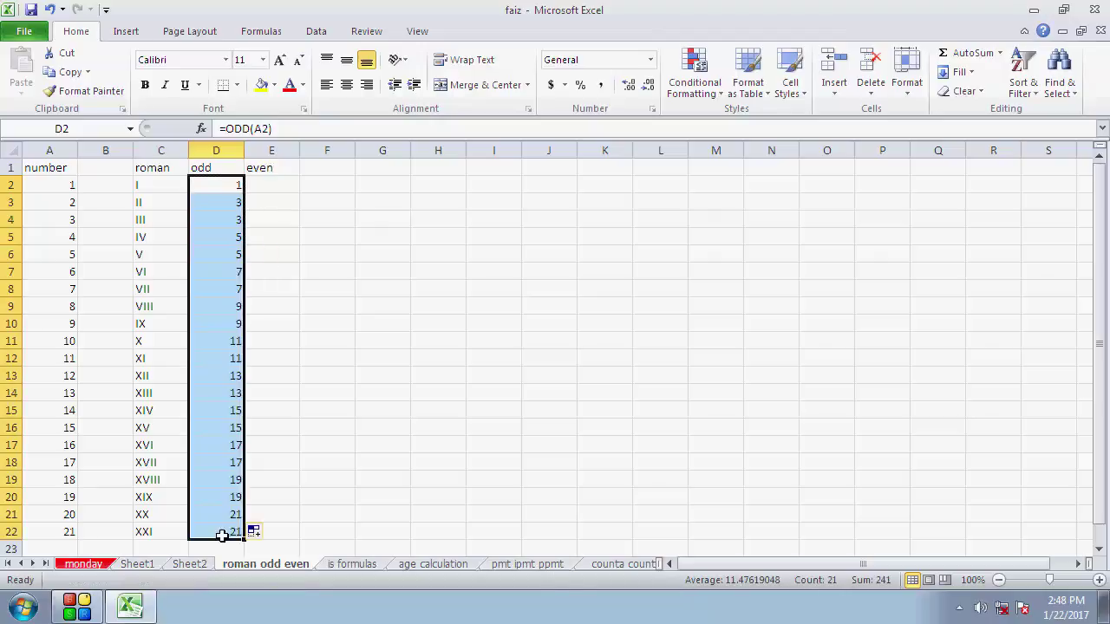
{"action": "left_click", "coordinate": [223, 204]}
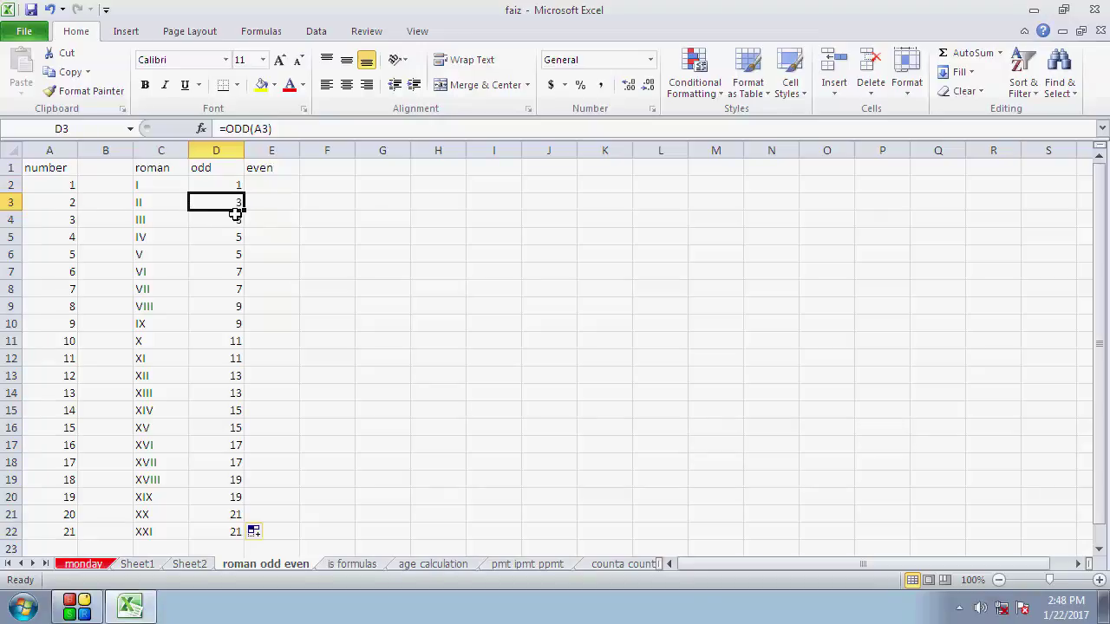
{"action": "left_click", "coordinate": [225, 249]}
{"action": "left_click", "coordinate": [228, 236]}
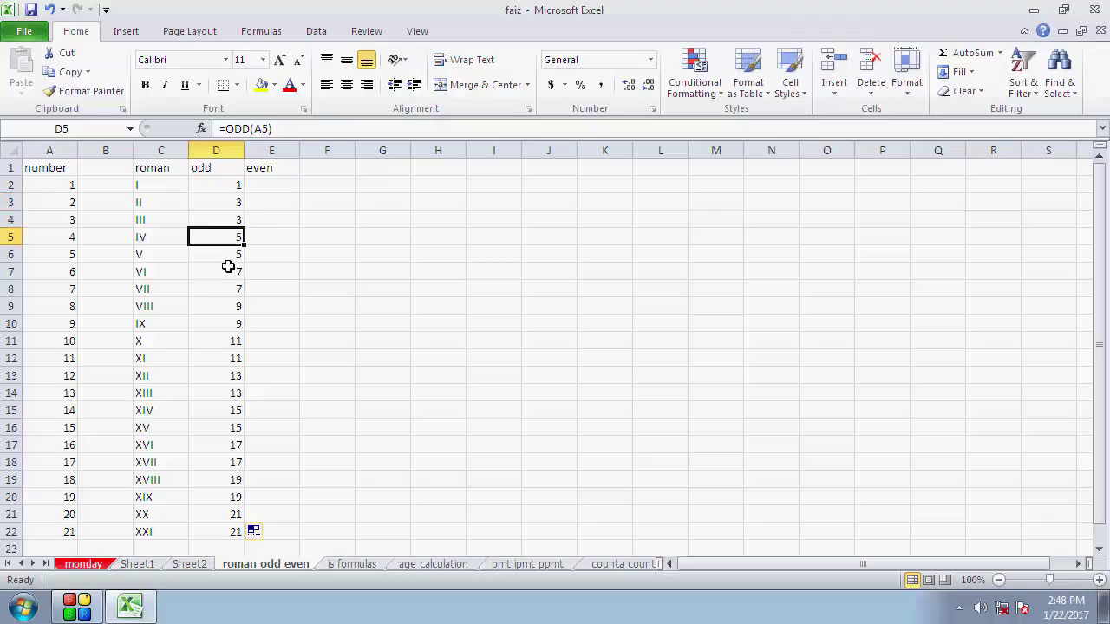
{"action": "left_click", "coordinate": [233, 276]}
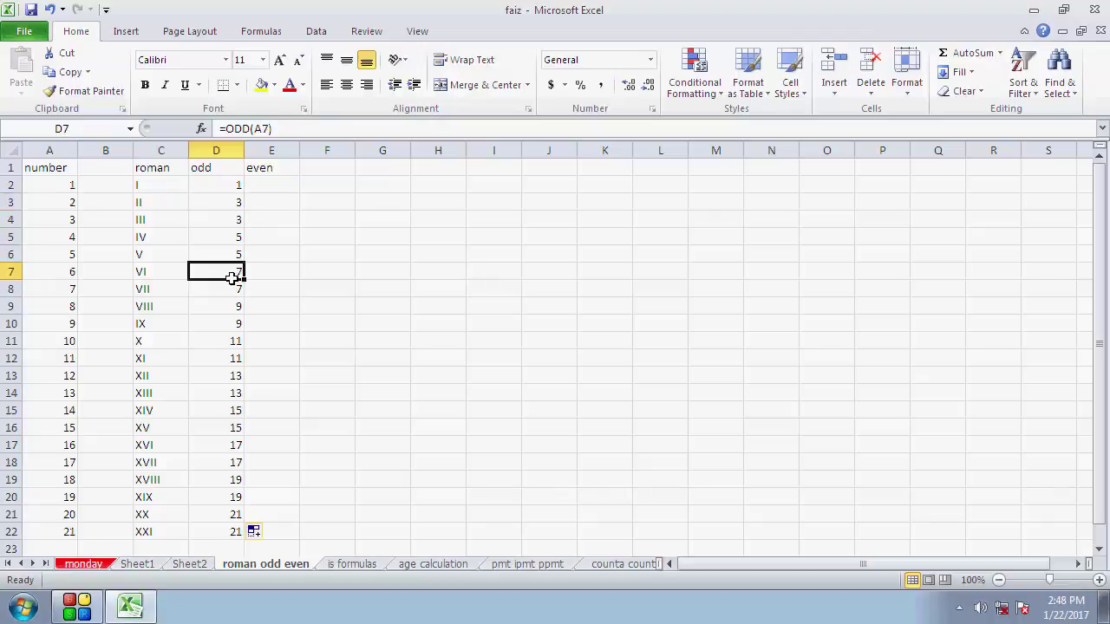
{"action": "left_click", "coordinate": [232, 343]}
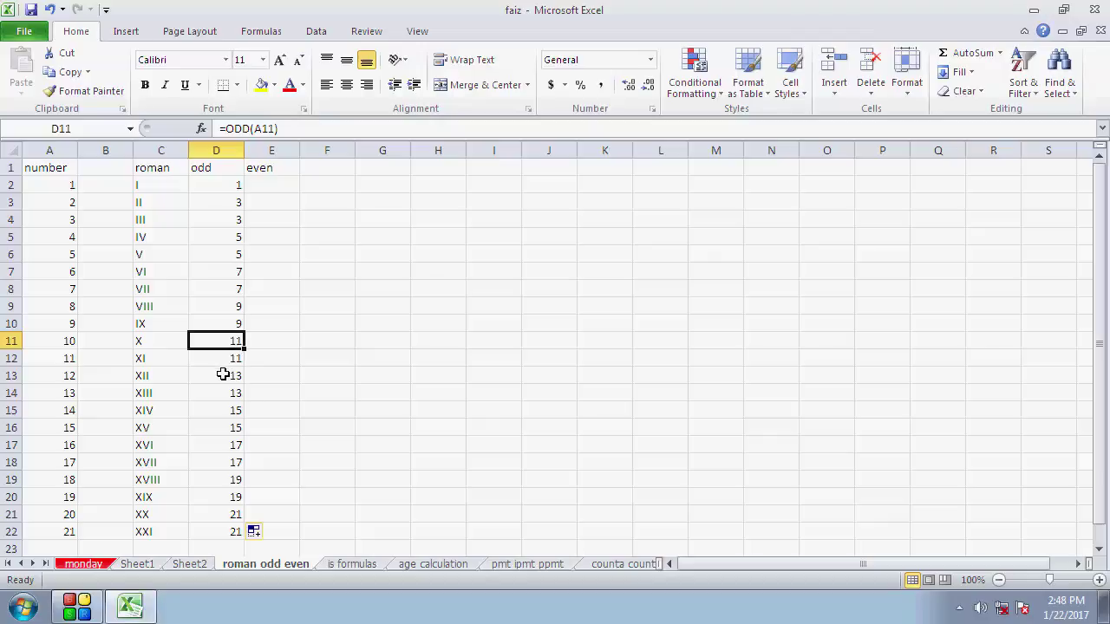
{"action": "left_click", "coordinate": [226, 375]}
{"action": "left_click", "coordinate": [226, 428]}
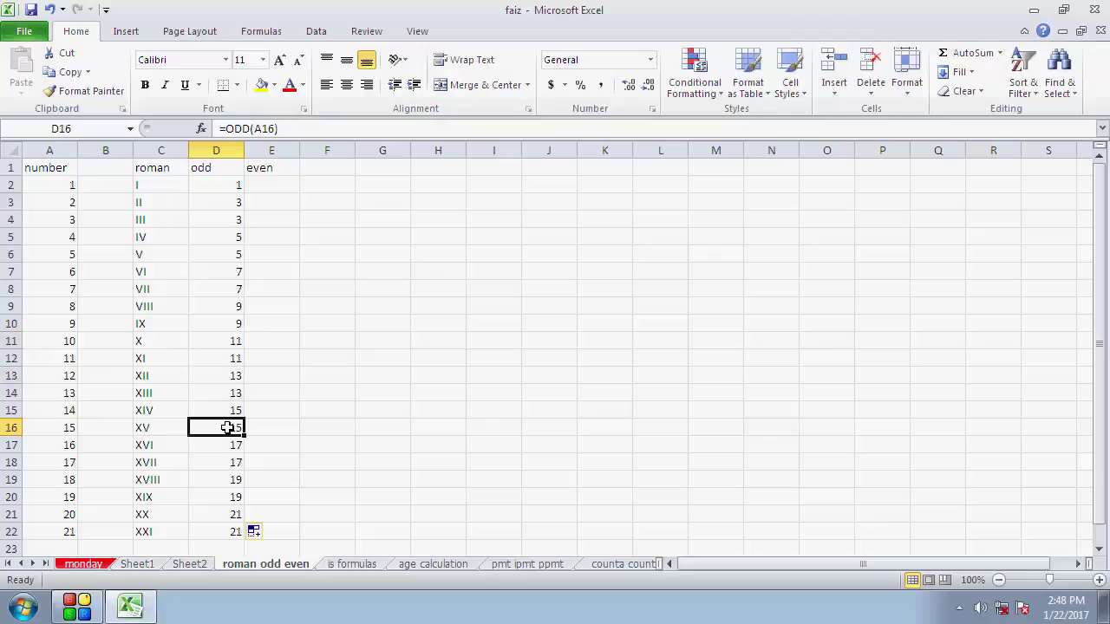
{"action": "left_click", "coordinate": [235, 455]}
{"action": "left_click_drag", "start_coordinate": [219, 191], "coordinate": [219, 529]}
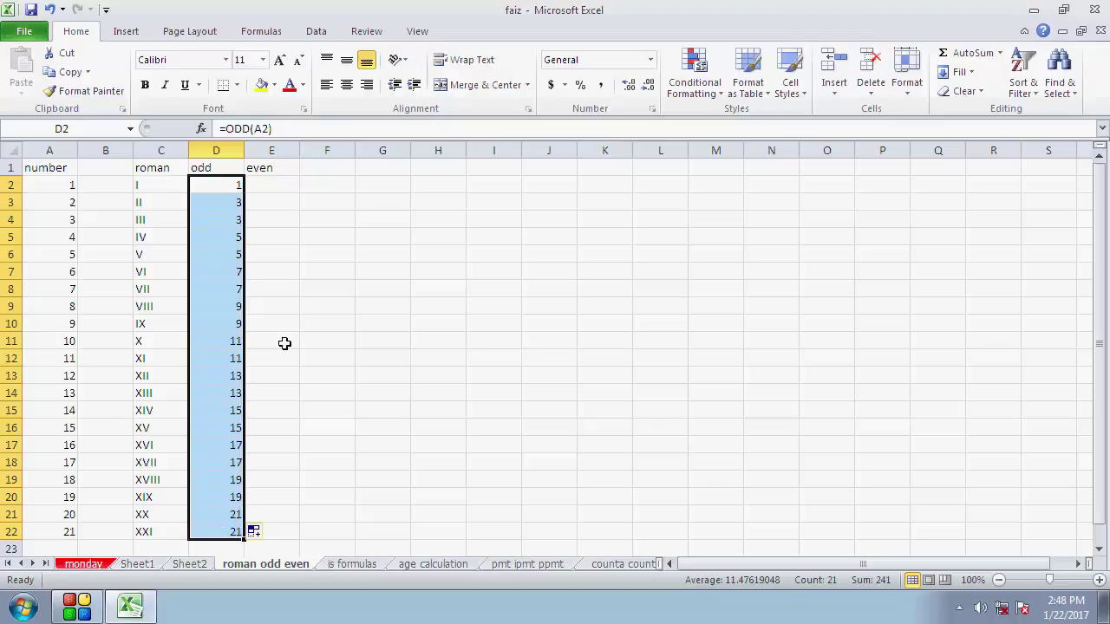
{"action": "left_click", "coordinate": [269, 189]}
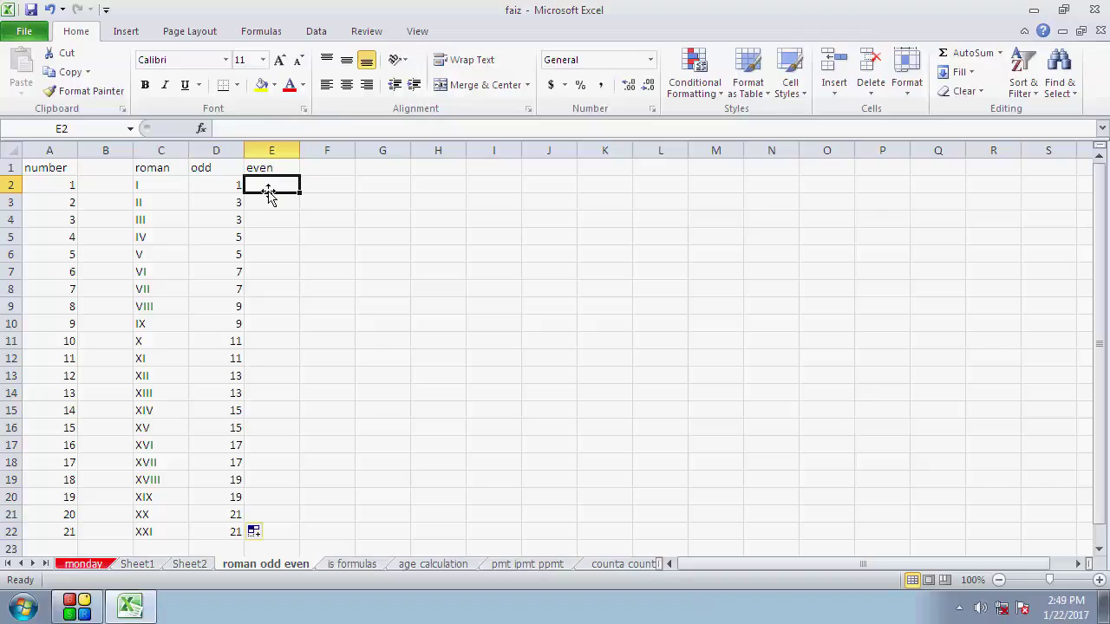
Enter =EVEN(A2) in E2.
{"action": "type", "text": "="}
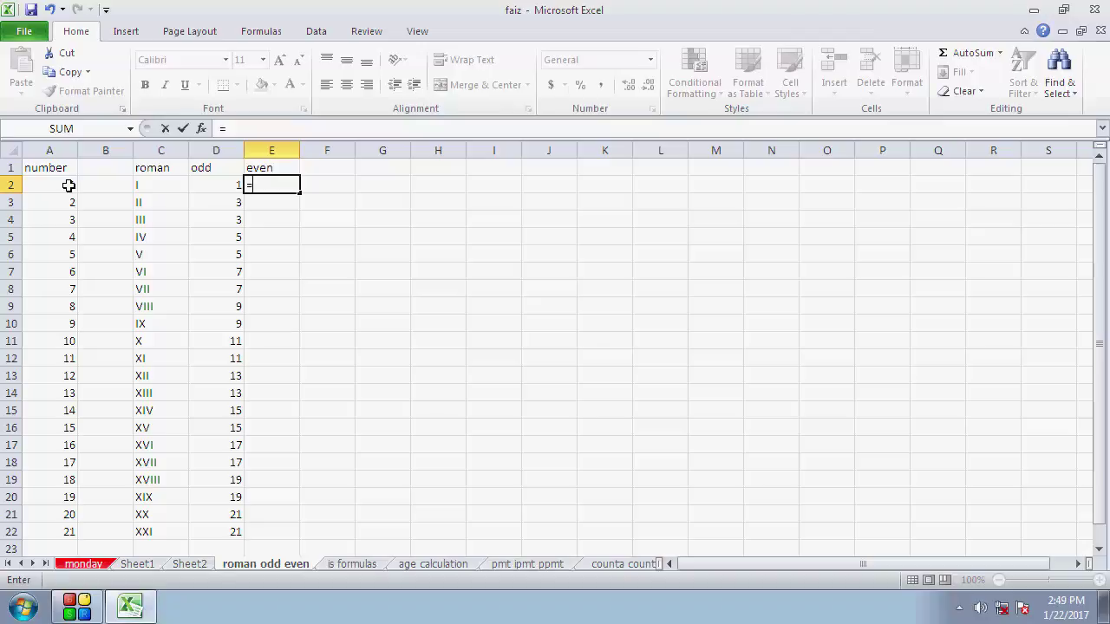
{"action": "type", "text": "e"}
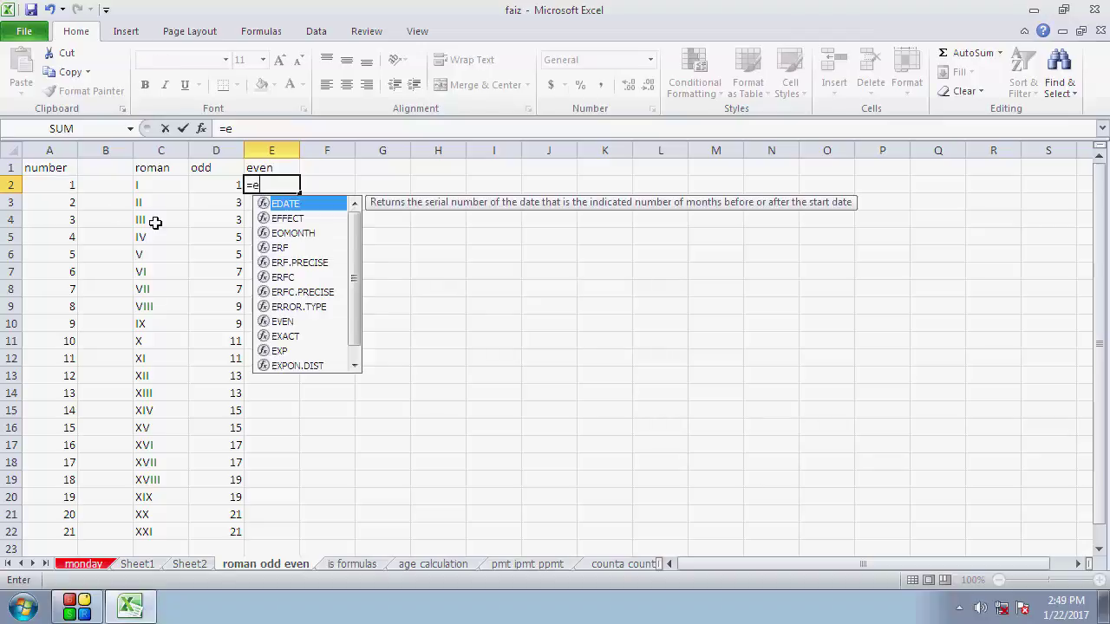
{"action": "type", "text": "ven"}
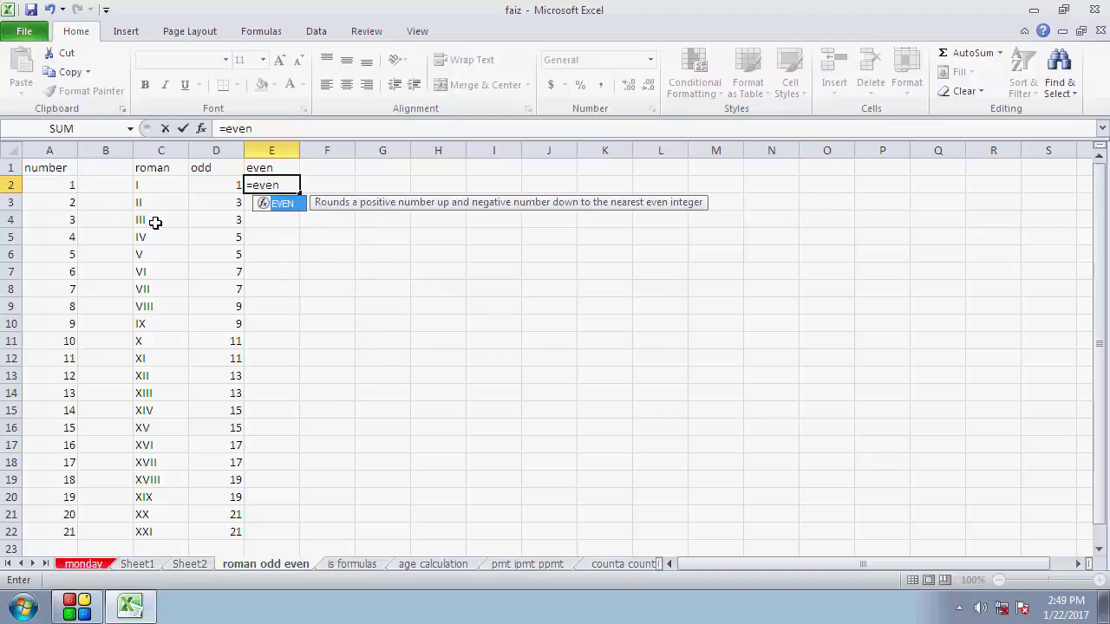
{"action": "type", "text": "("}
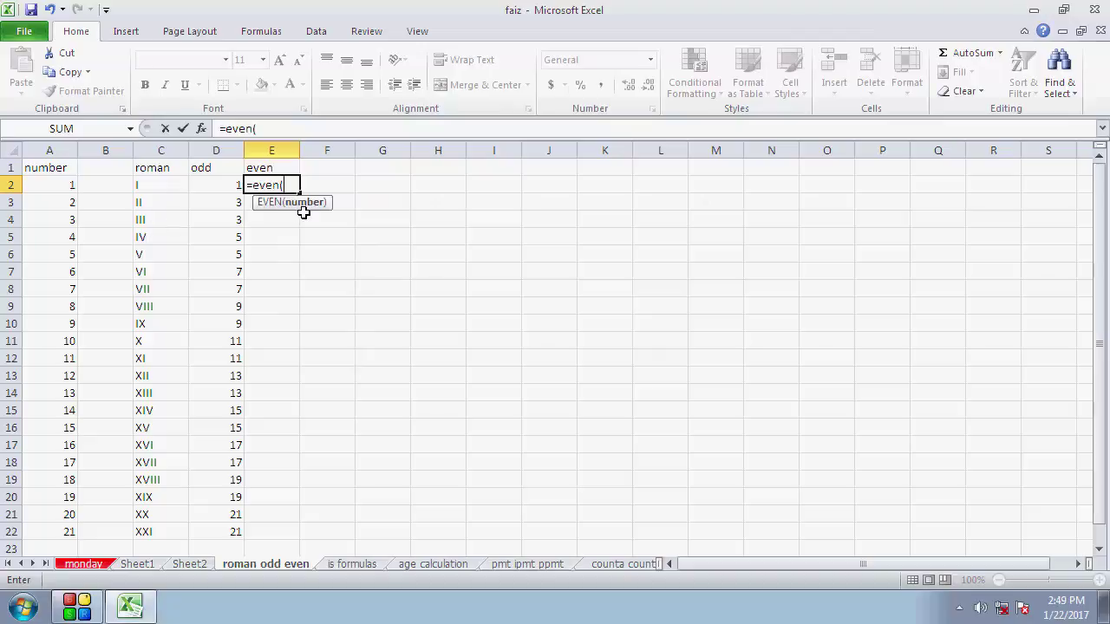
{"action": "left_click", "coordinate": [53, 185]}
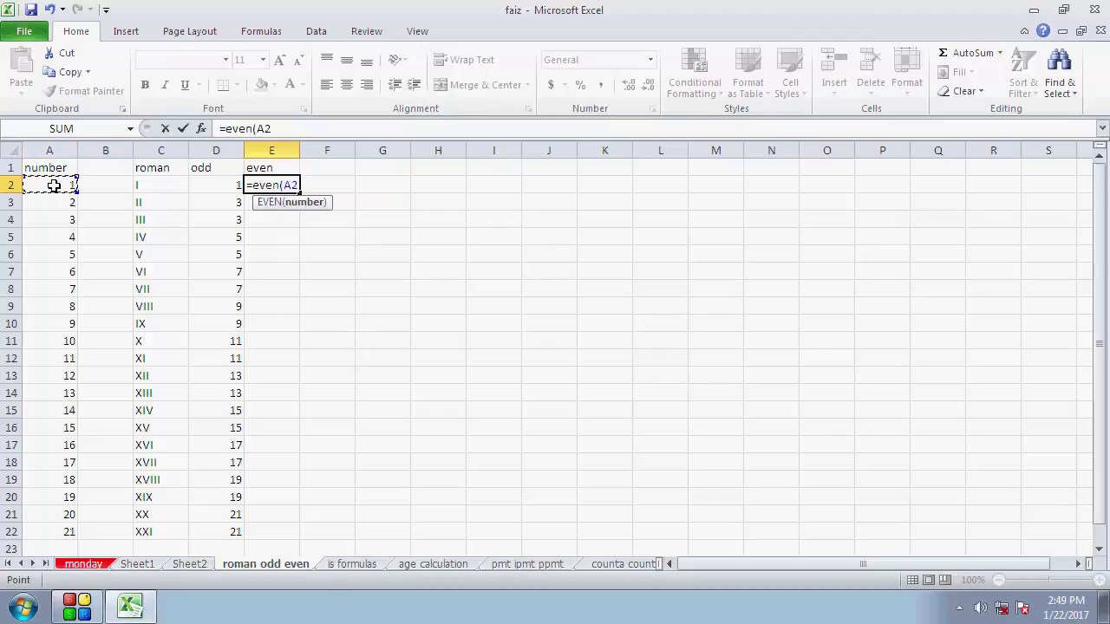
{"action": "type", "text": ")"}
{"action": "key", "text": "Return"}
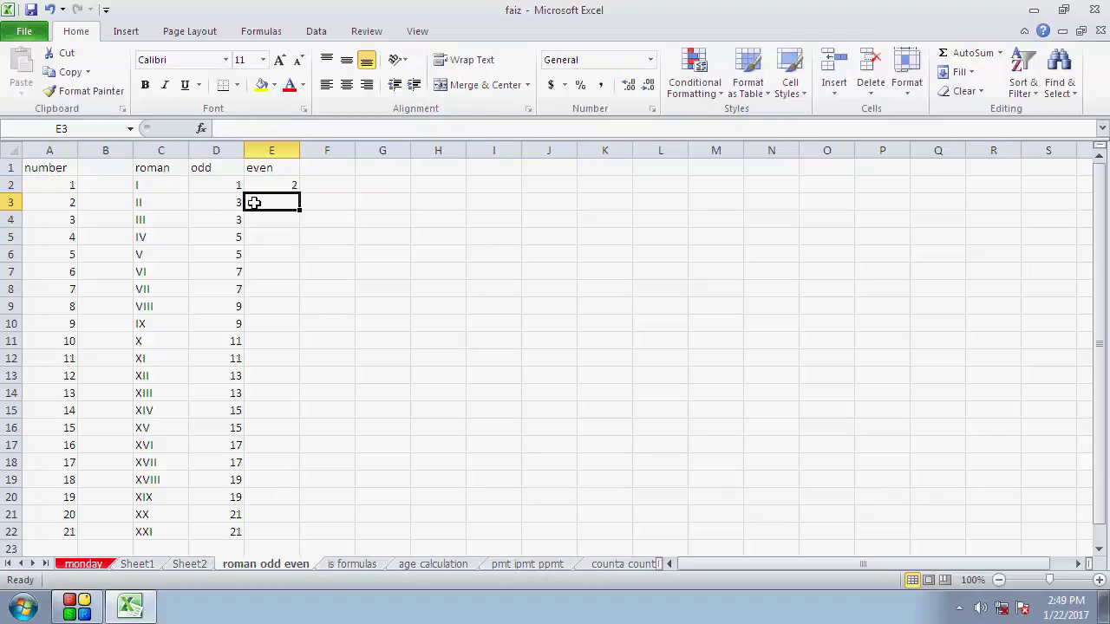
Fill the EVEN formula from E2 down to E22, giving even values 2 through 22.
{"action": "left_click", "coordinate": [285, 185]}
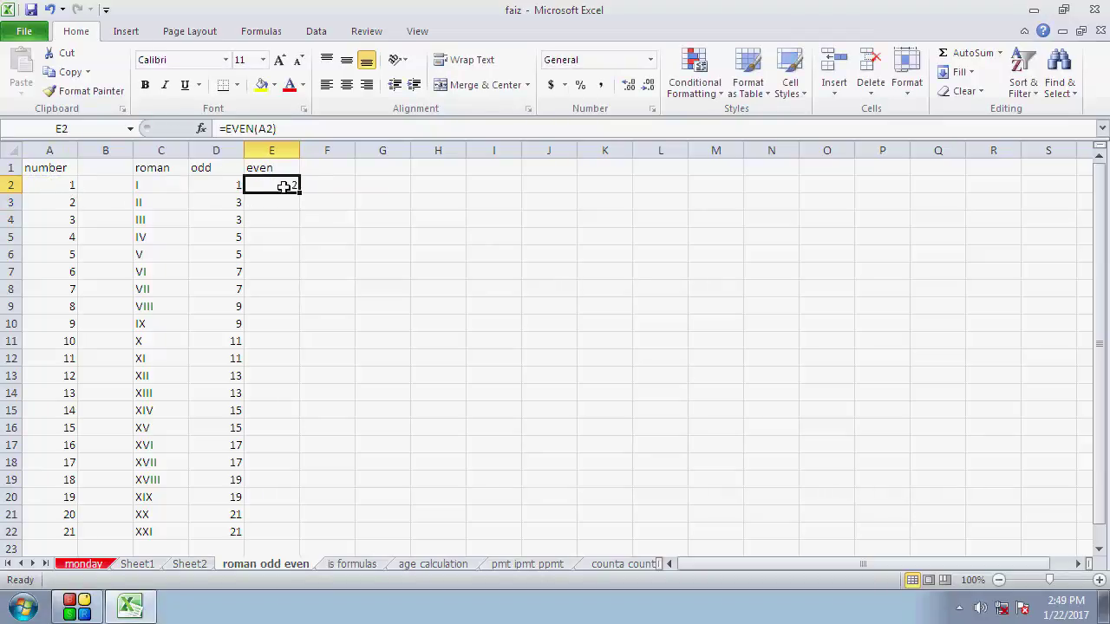
{"action": "left_click_drag", "start_coordinate": [300, 195], "coordinate": [282, 533]}
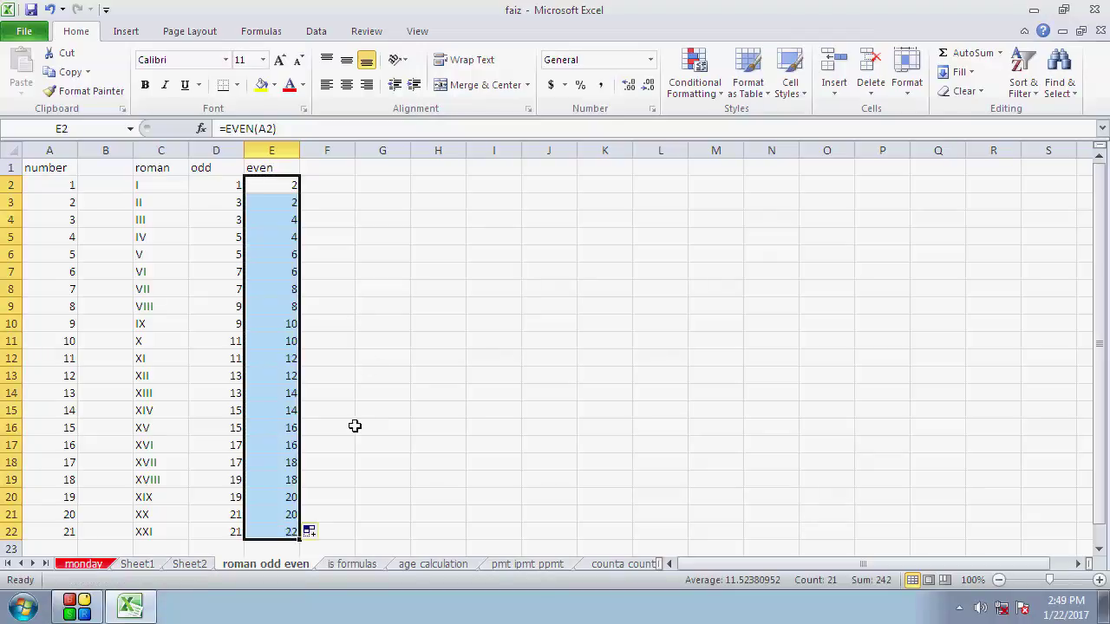
{"action": "left_click", "coordinate": [374, 269]}
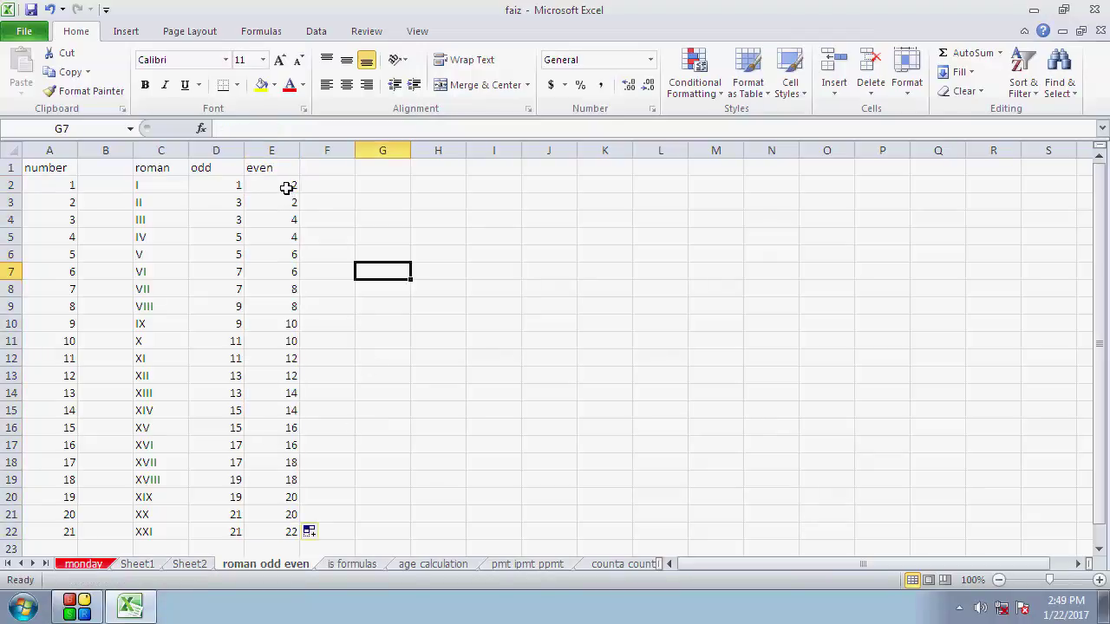
{"action": "left_click_drag", "start_coordinate": [287, 188], "coordinate": [287, 208]}
{"action": "left_click", "coordinate": [290, 201]}
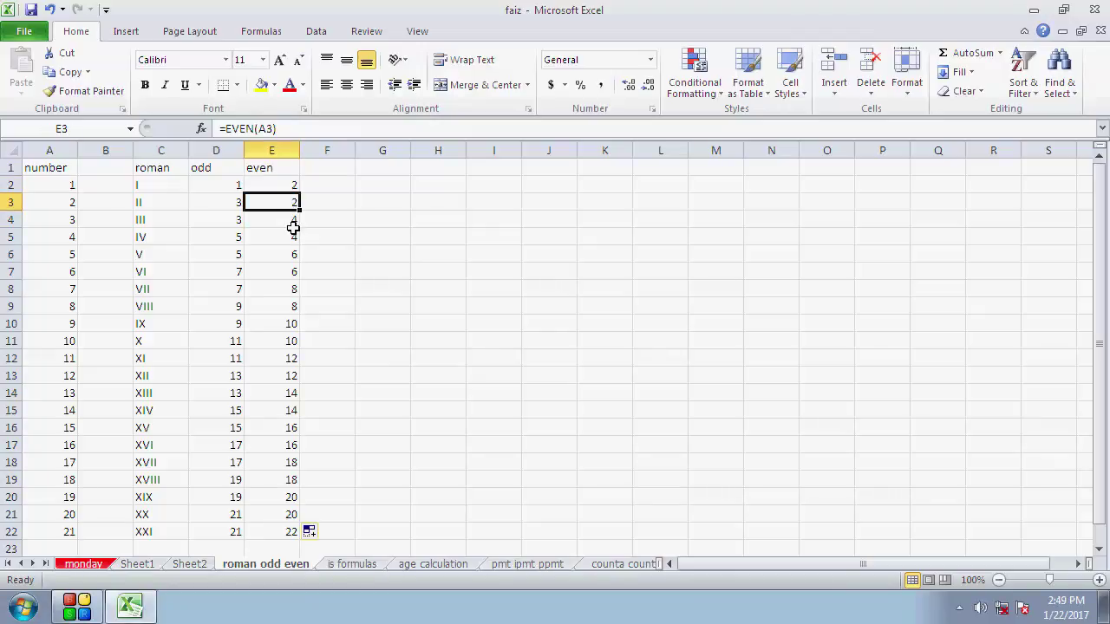
{"action": "left_click", "coordinate": [293, 225]}
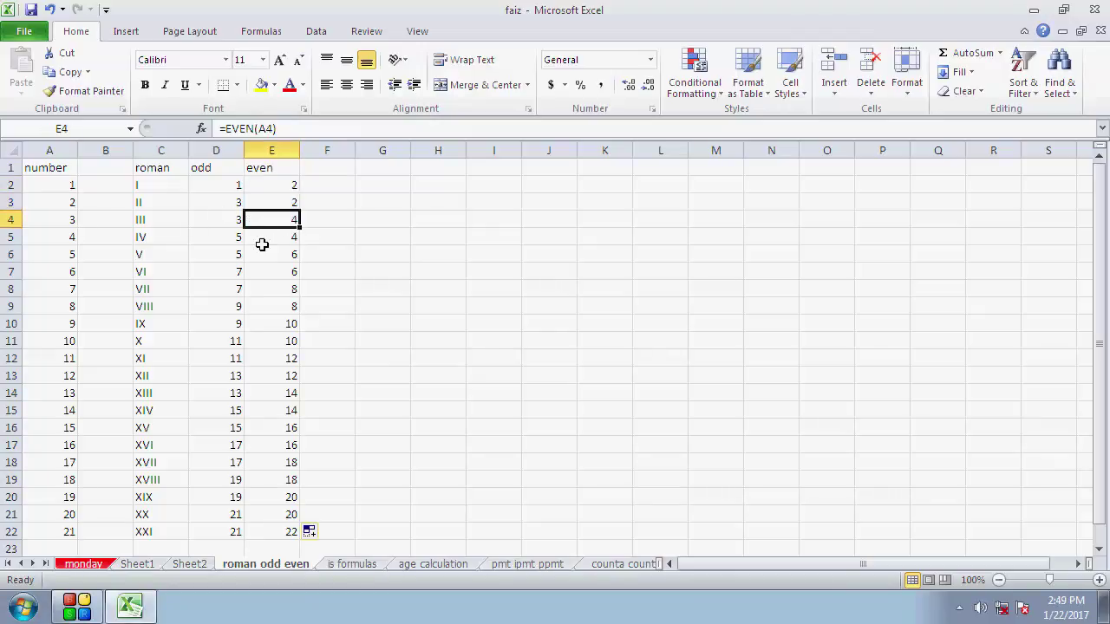
{"action": "left_click", "coordinate": [74, 222]}
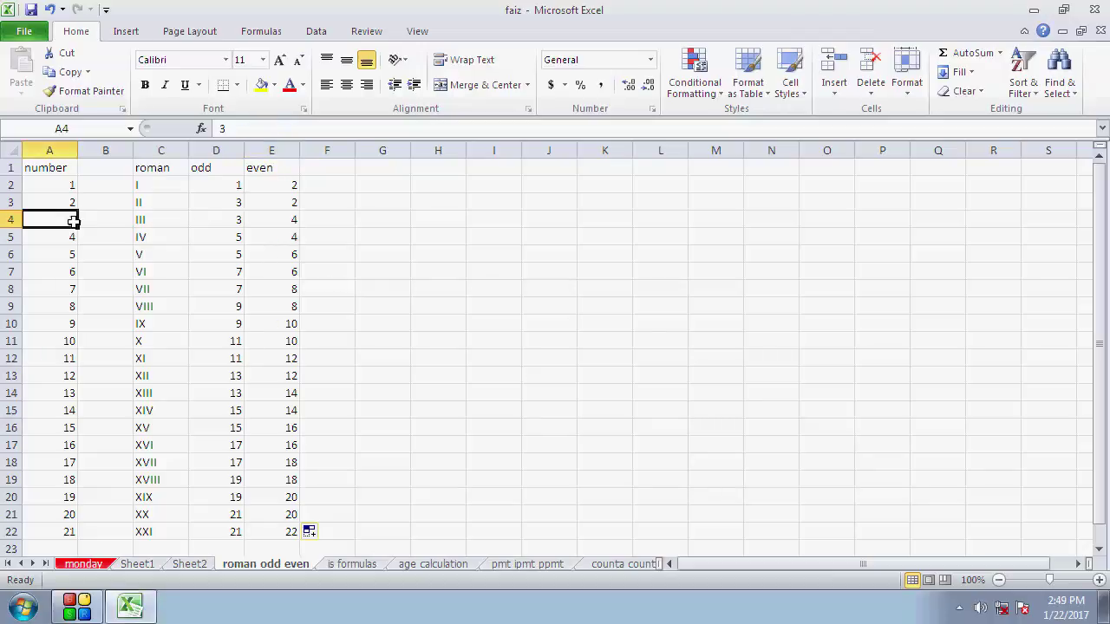
{"action": "left_click", "coordinate": [215, 221]}
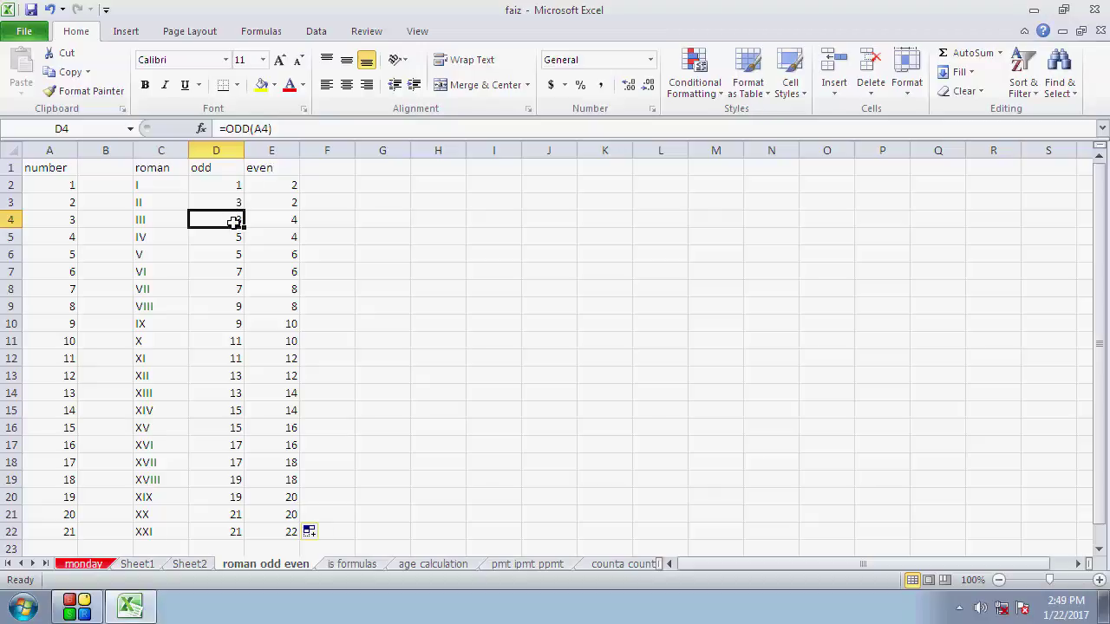
{"action": "left_click_drag", "start_coordinate": [218, 168], "coordinate": [237, 512]}
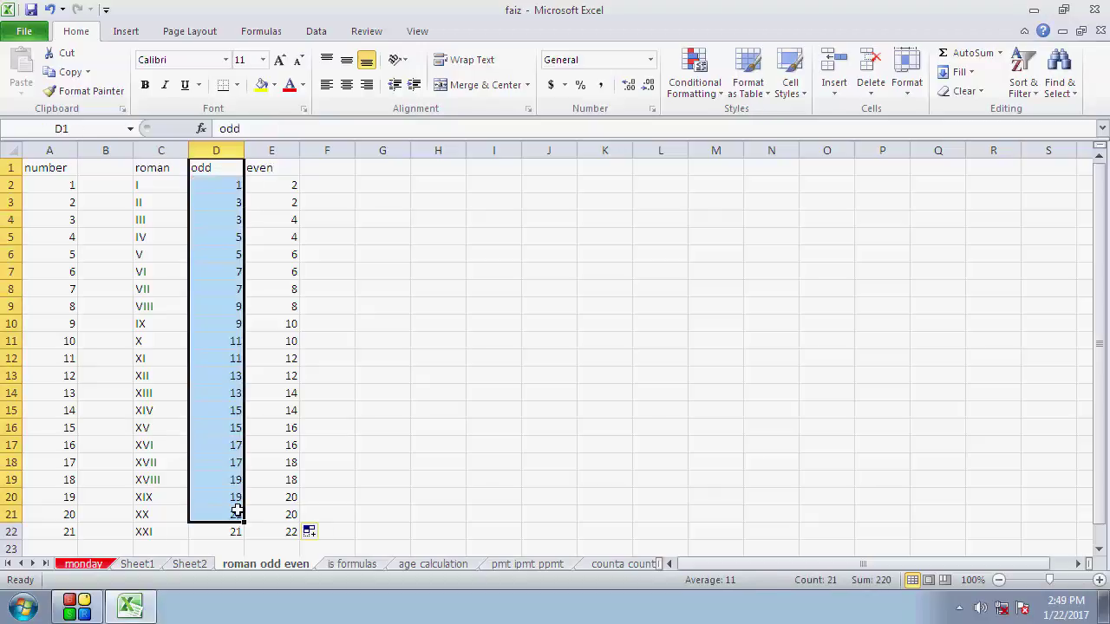
{"action": "left_click_drag", "start_coordinate": [274, 184], "coordinate": [291, 528]}
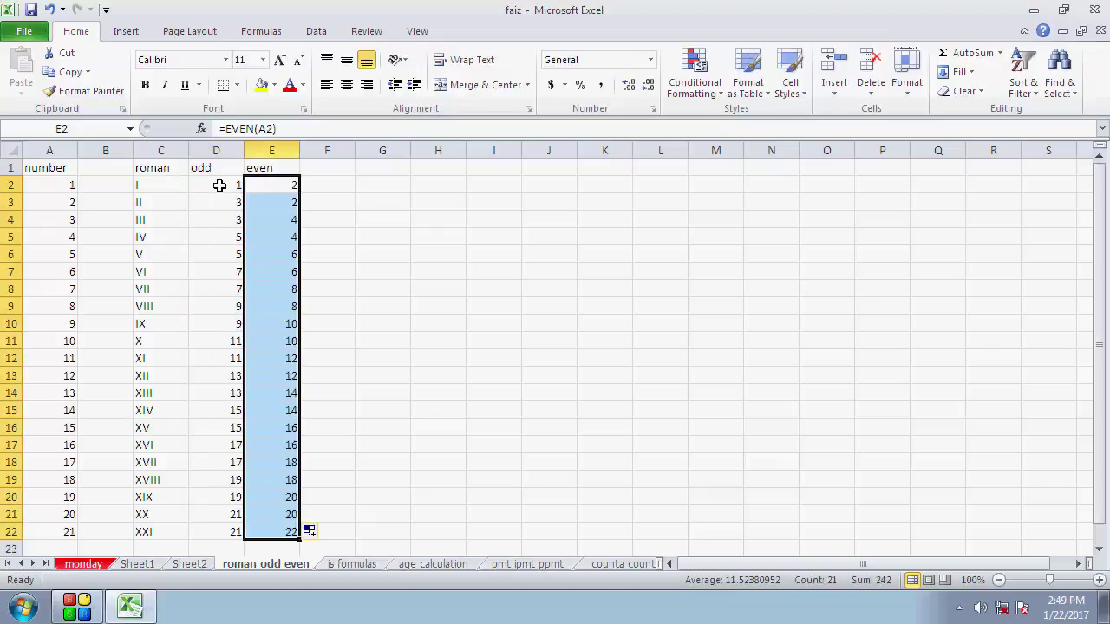
{"action": "left_click_drag", "start_coordinate": [219, 186], "coordinate": [223, 520]}
{"action": "left_click", "coordinate": [350, 356]}
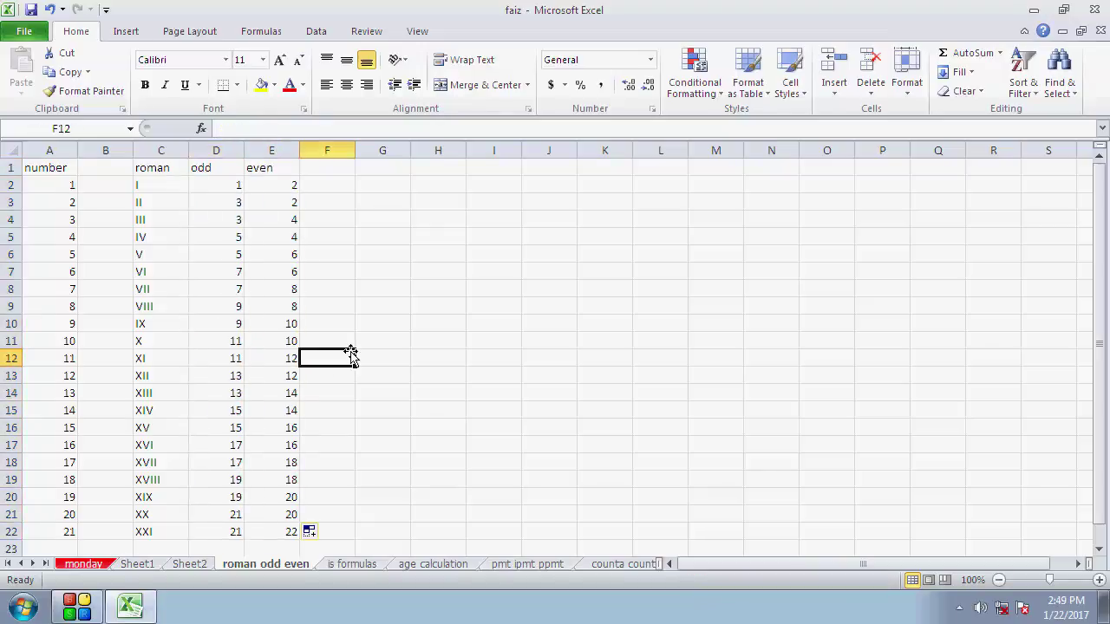
{"action": "left_click_drag", "start_coordinate": [54, 184], "coordinate": [59, 531]}
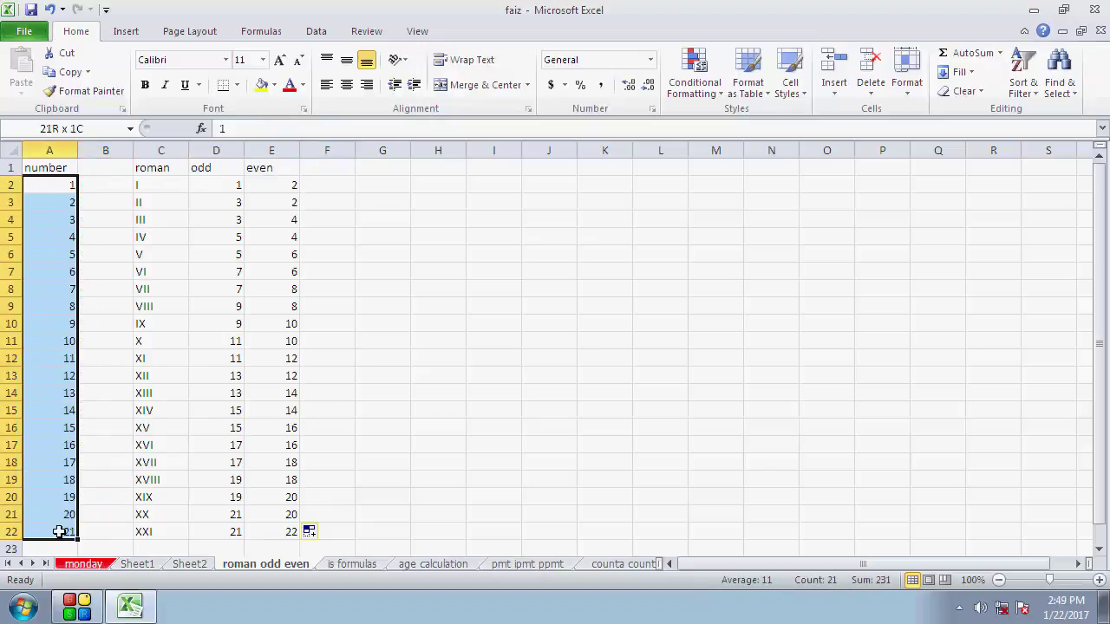
{"action": "left_click", "coordinate": [338, 198]}
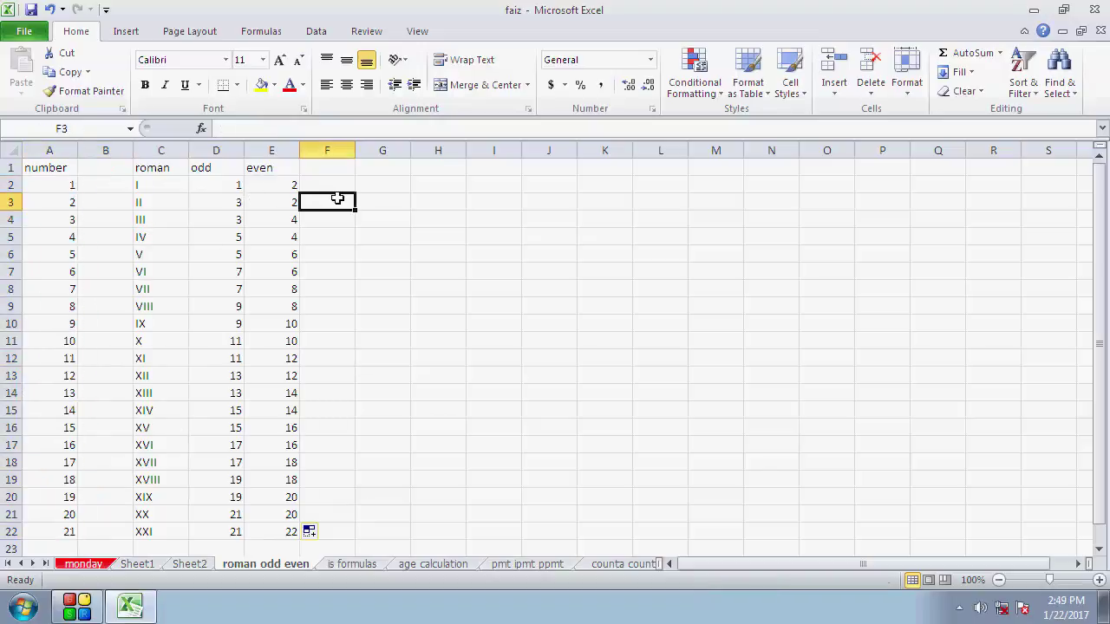
{"action": "left_click", "coordinate": [290, 185]}
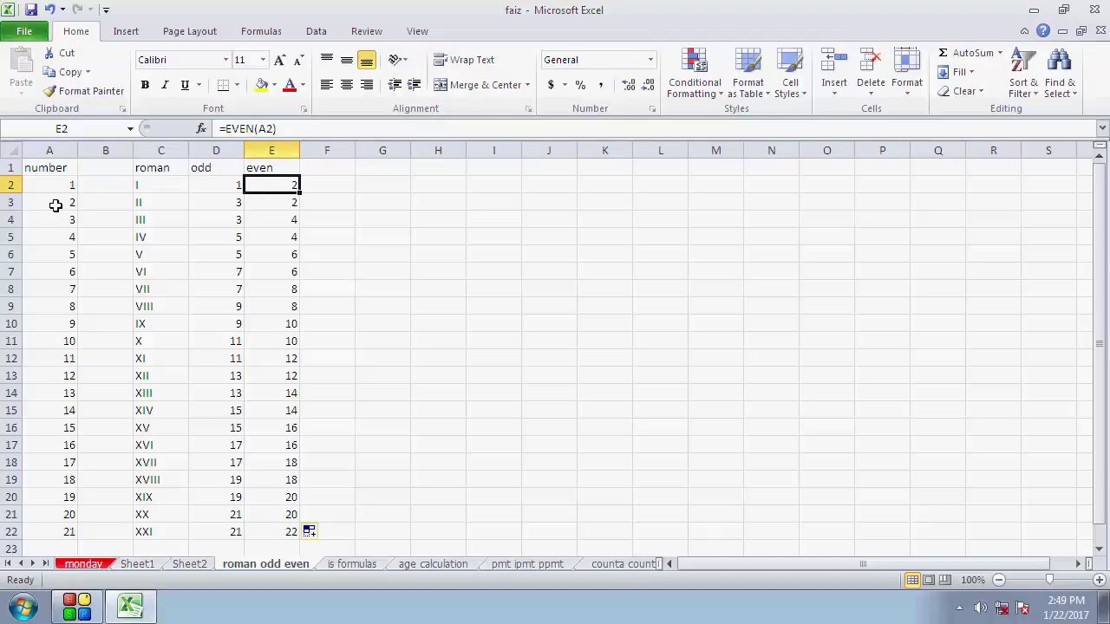
{"action": "left_click", "coordinate": [235, 182]}
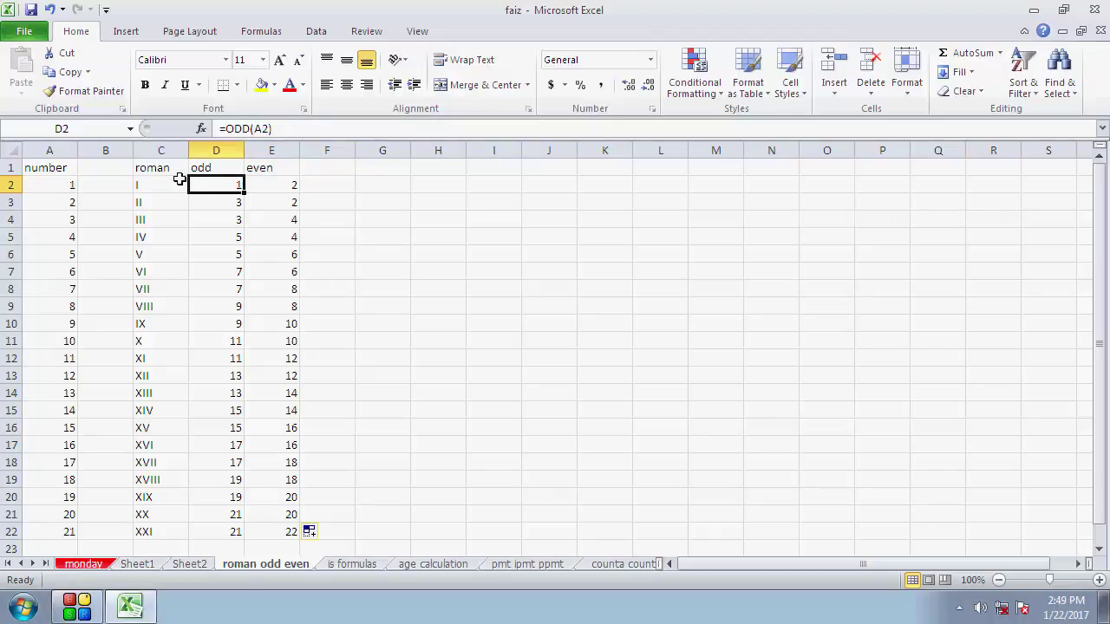
{"action": "left_click", "coordinate": [335, 200]}
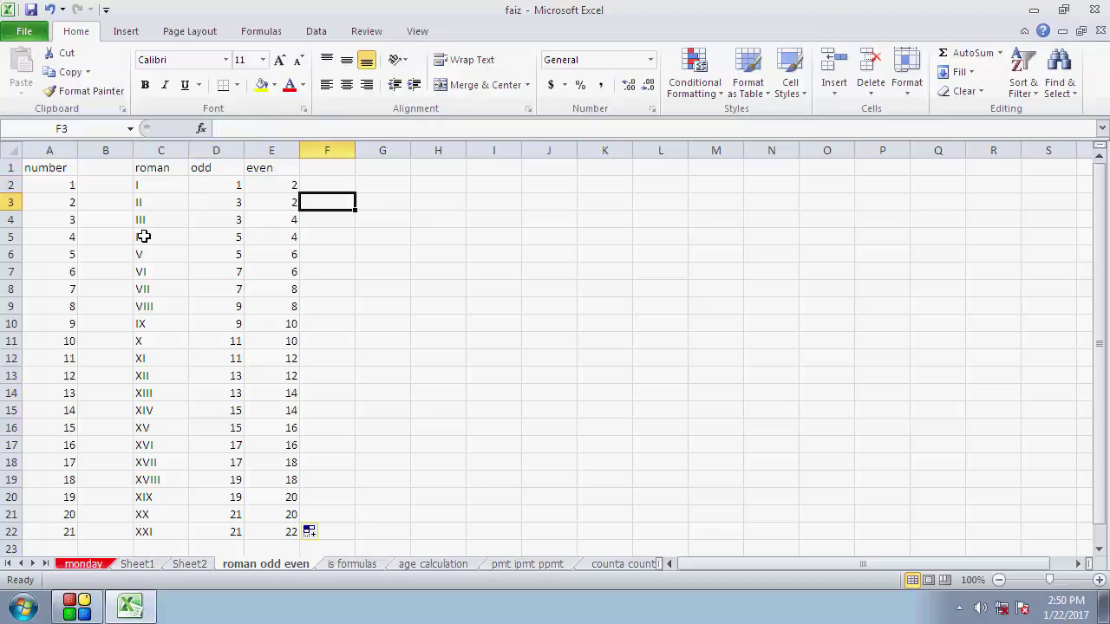
Copy the Roman numerals in C2:C22 and paste them into column M starting at M1.
{"action": "left_click_drag", "start_coordinate": [159, 183], "coordinate": [160, 524]}
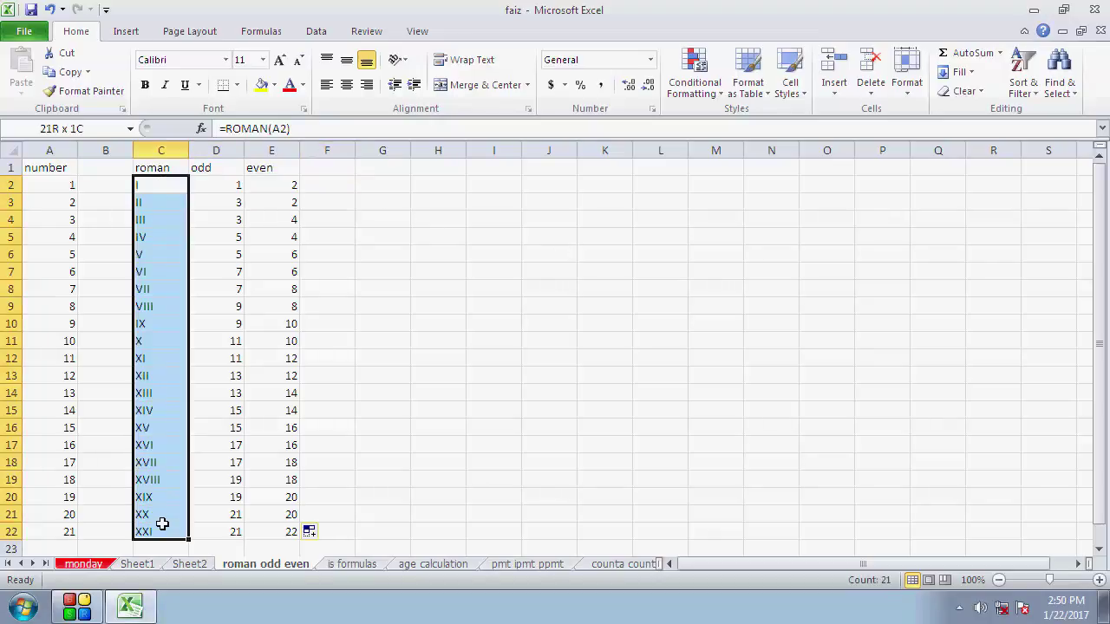
{"action": "right_click", "coordinate": [139, 425]}
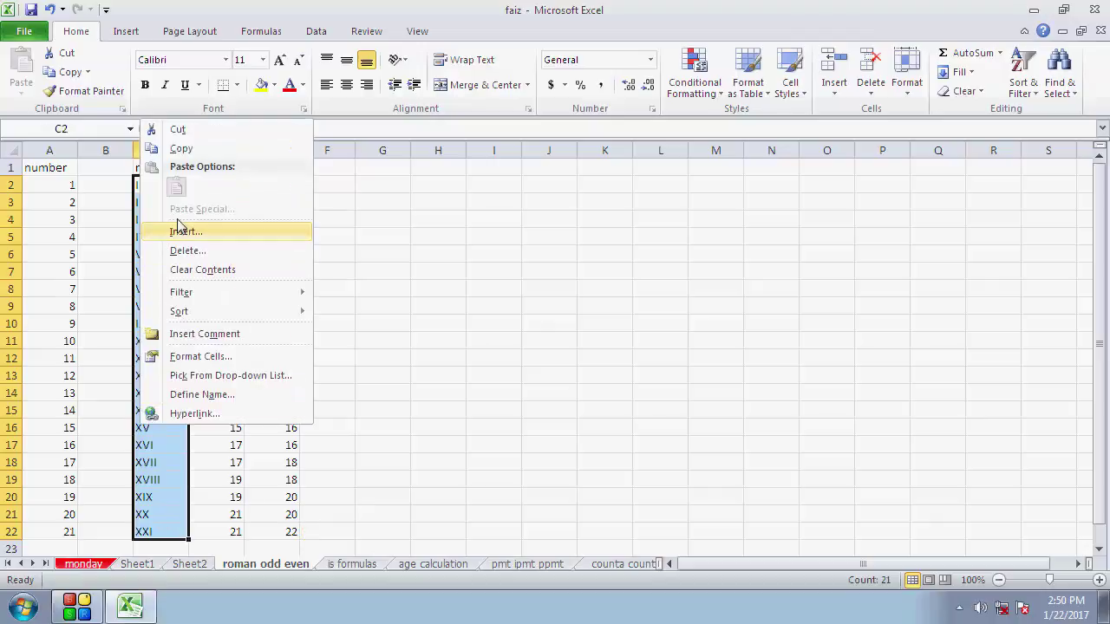
{"action": "left_click", "coordinate": [182, 148]}
{"action": "left_click", "coordinate": [728, 171]}
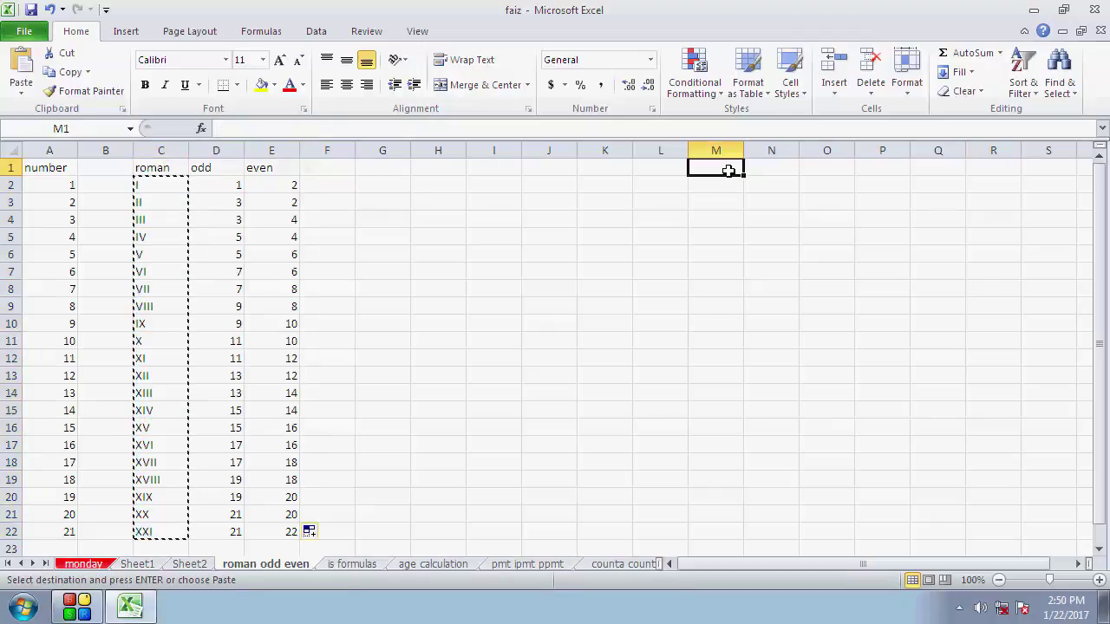
{"action": "right_click", "coordinate": [729, 170]}
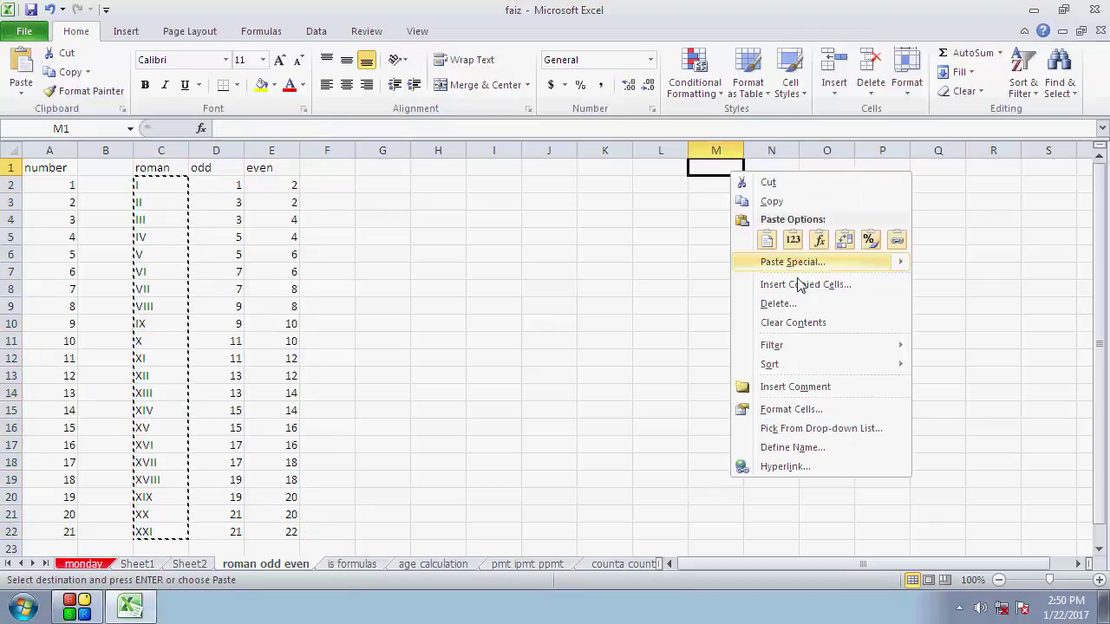
{"action": "left_click", "coordinate": [767, 240]}
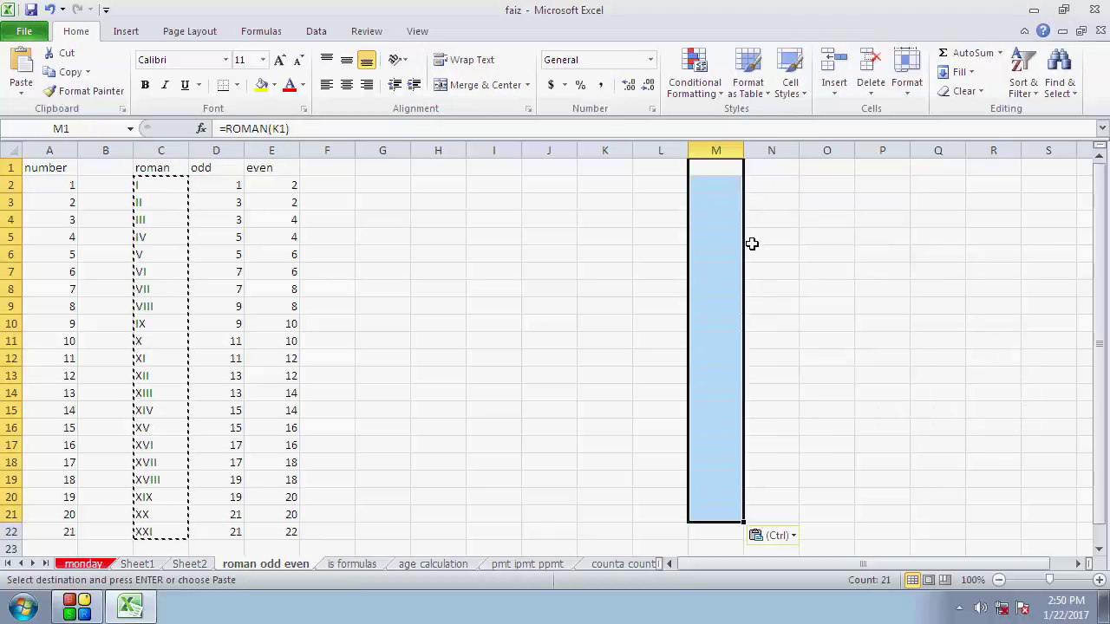
Check the pasted formulas in column M, then clear M1:M22.
{"action": "left_click", "coordinate": [730, 182]}
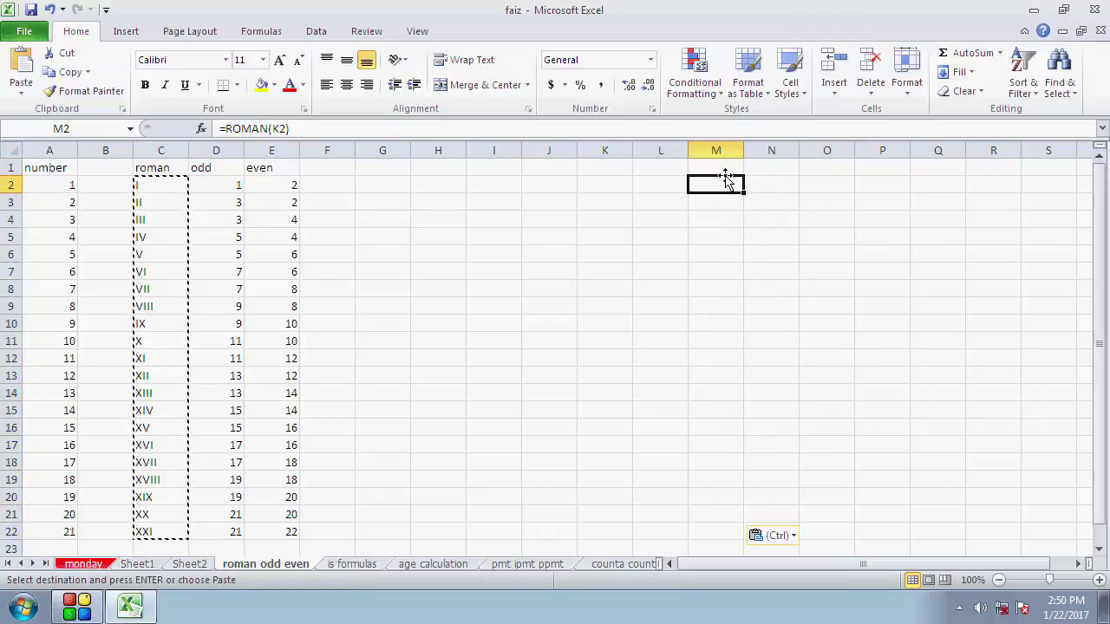
{"action": "key", "text": "Down"}
{"action": "key", "text": "Down"}
{"action": "key", "text": "Down"}
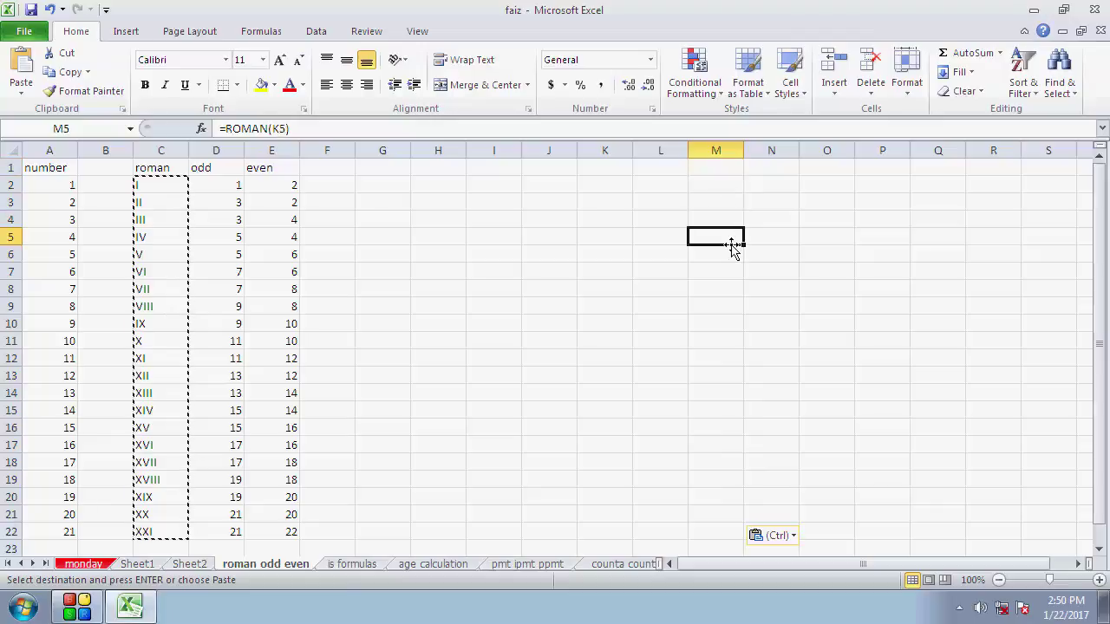
{"action": "left_click_drag", "start_coordinate": [724, 168], "coordinate": [729, 531]}
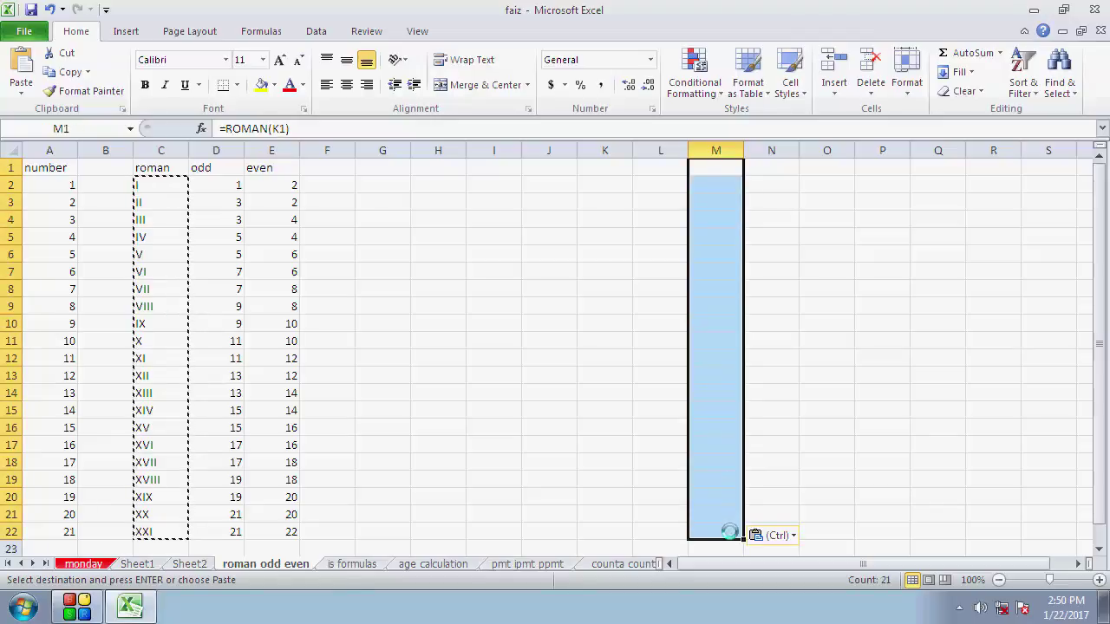
{"action": "key", "text": "Escape"}
{"action": "left_click", "coordinate": [637, 268]}
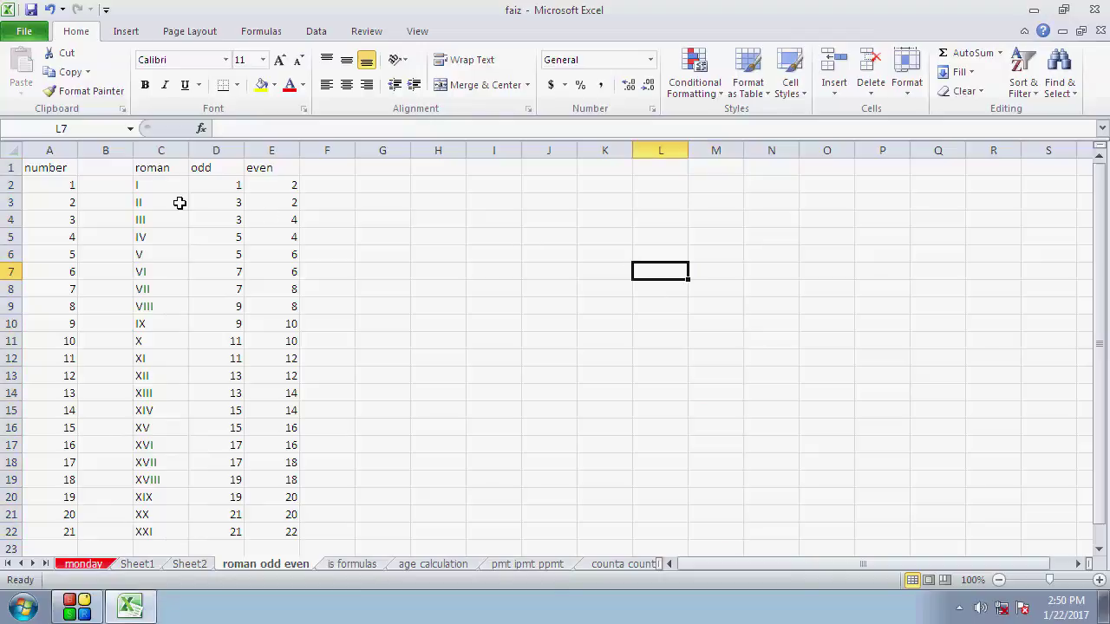
Copy C2:C22 and Paste Special it into M1 as Values, giving plain numerals I to XXI.
{"action": "left_click_drag", "start_coordinate": [168, 188], "coordinate": [165, 531]}
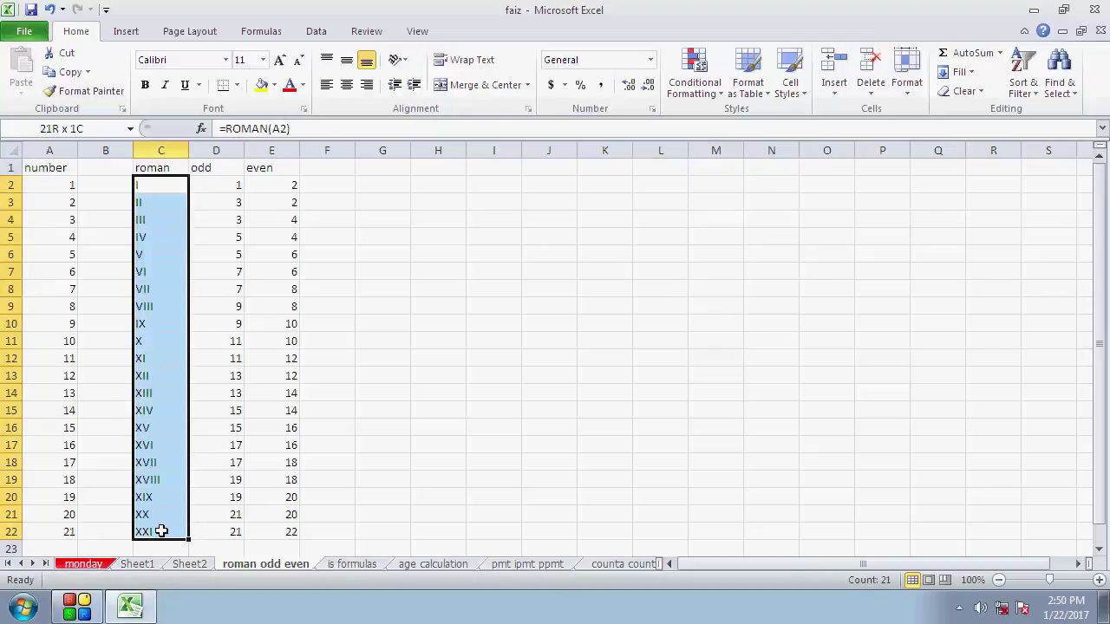
{"action": "right_click", "coordinate": [144, 309]}
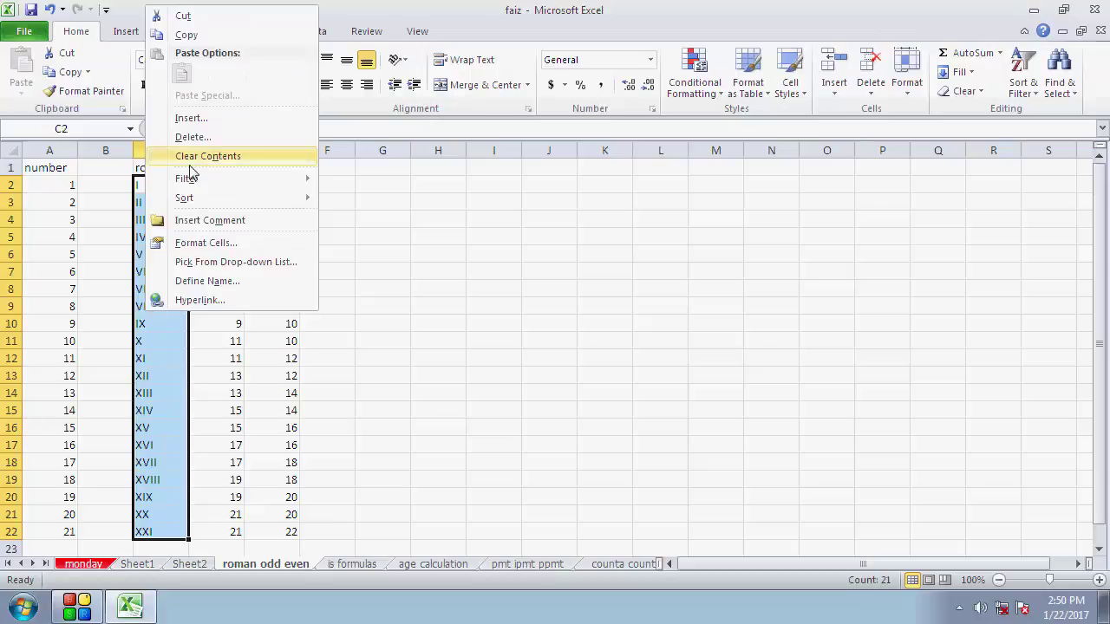
{"action": "left_click", "coordinate": [211, 38]}
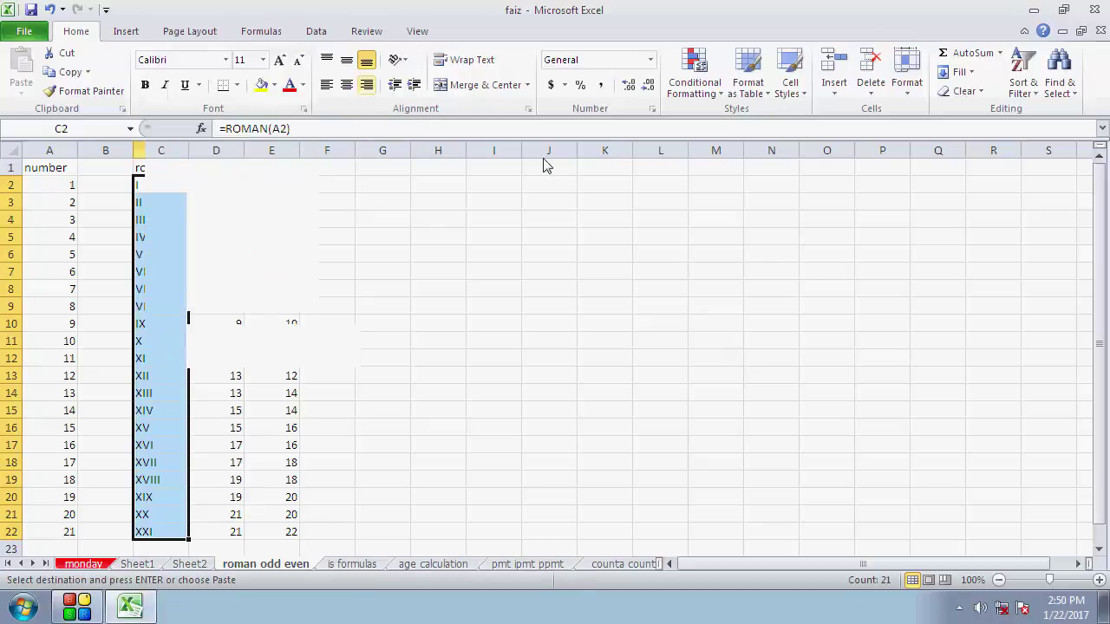
{"action": "left_click", "coordinate": [707, 173]}
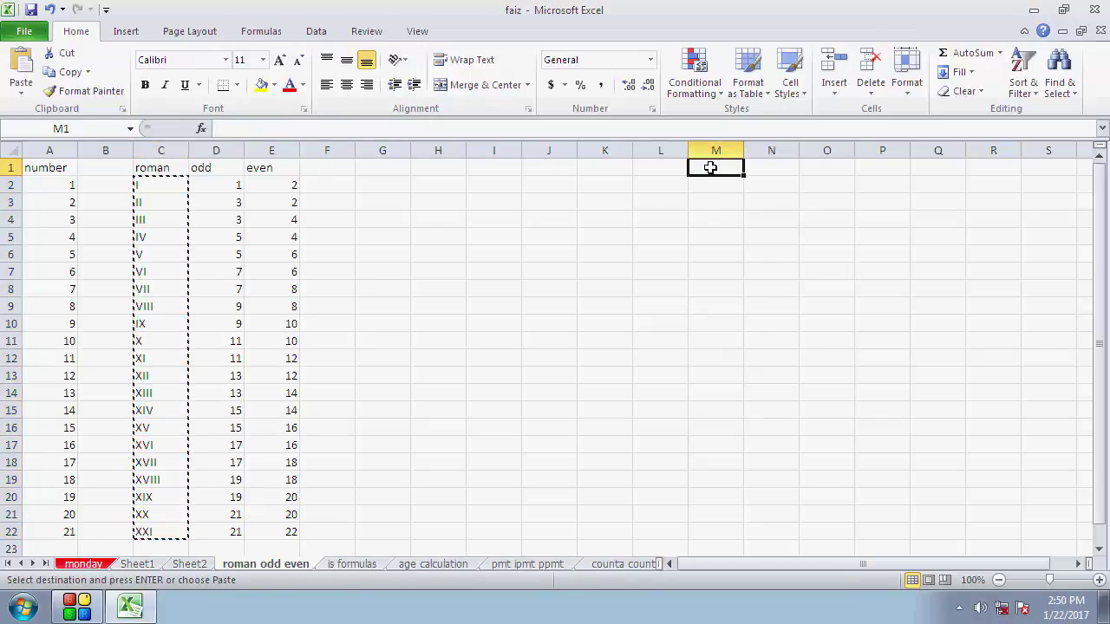
{"action": "right_click", "coordinate": [707, 170]}
{"action": "left_click", "coordinate": [765, 258]}
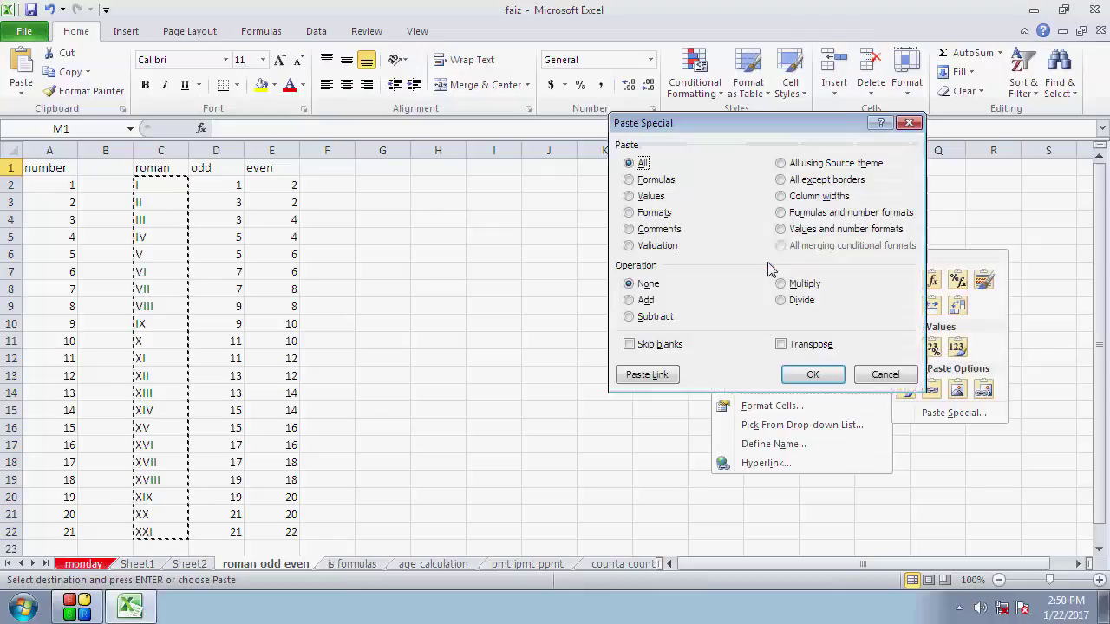
{"action": "left_click", "coordinate": [630, 198]}
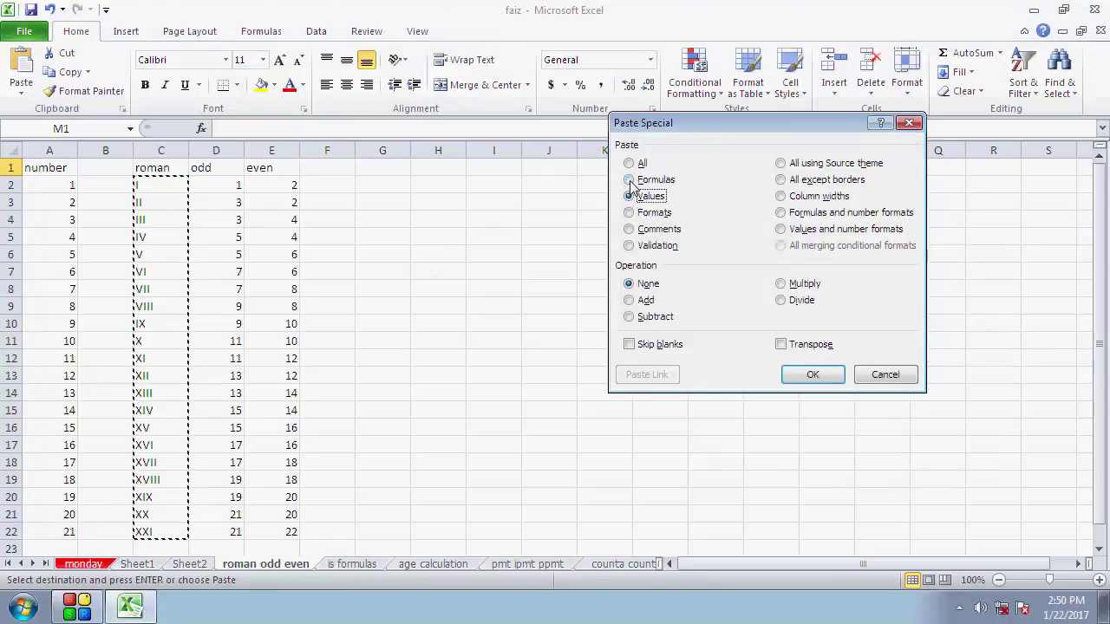
{"action": "left_click", "coordinate": [813, 375]}
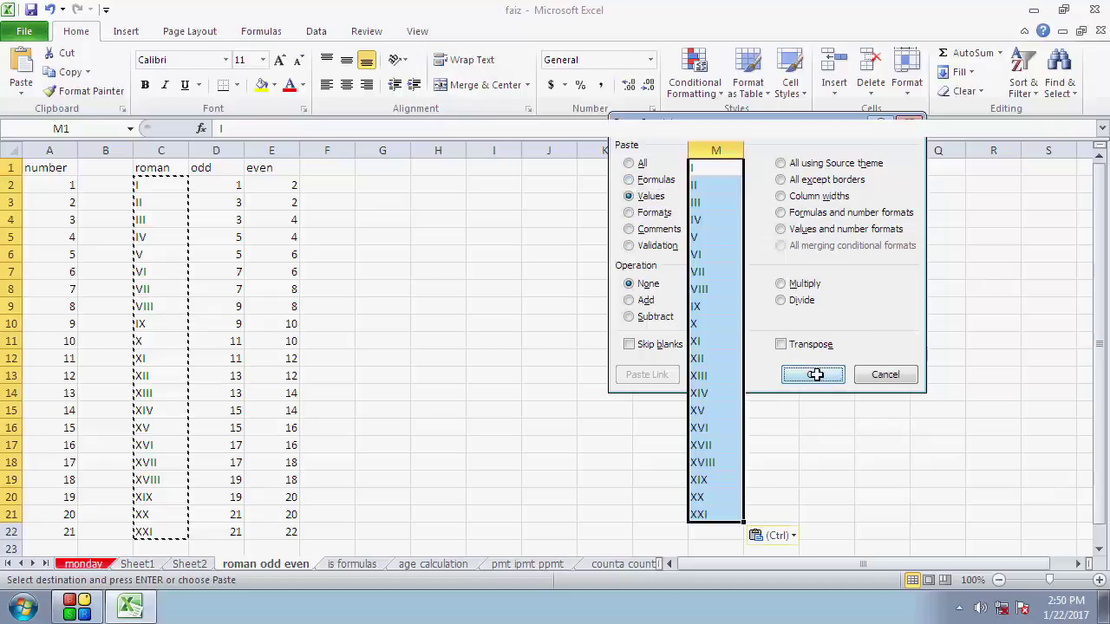
{"action": "left_click", "coordinate": [711, 170]}
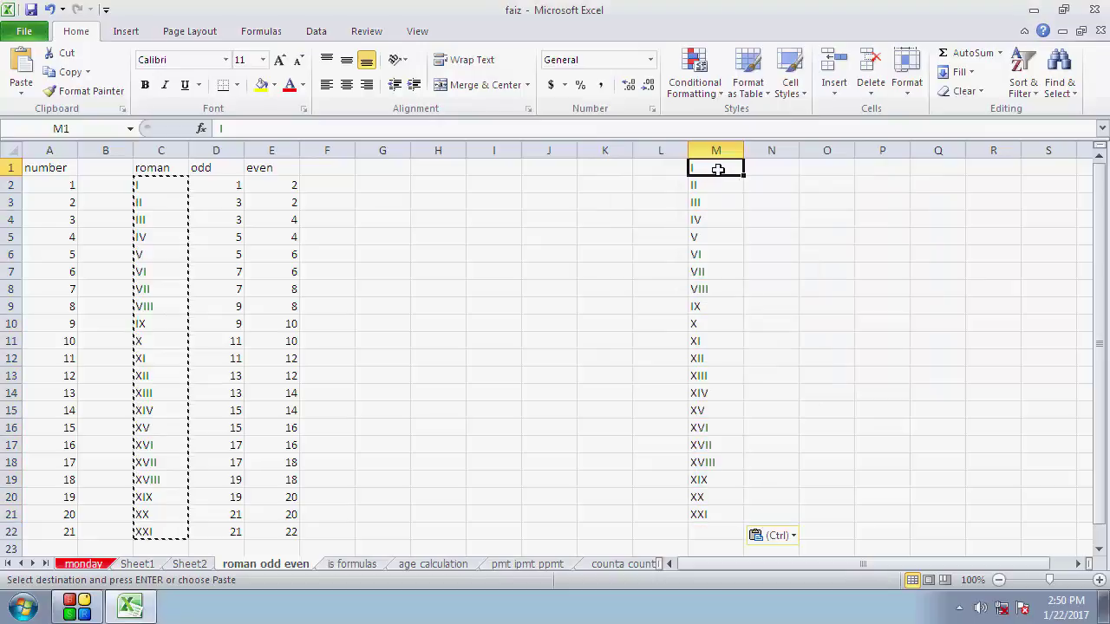
{"action": "left_click", "coordinate": [722, 186]}
{"action": "left_click", "coordinate": [724, 207]}
{"action": "left_click", "coordinate": [724, 254]}
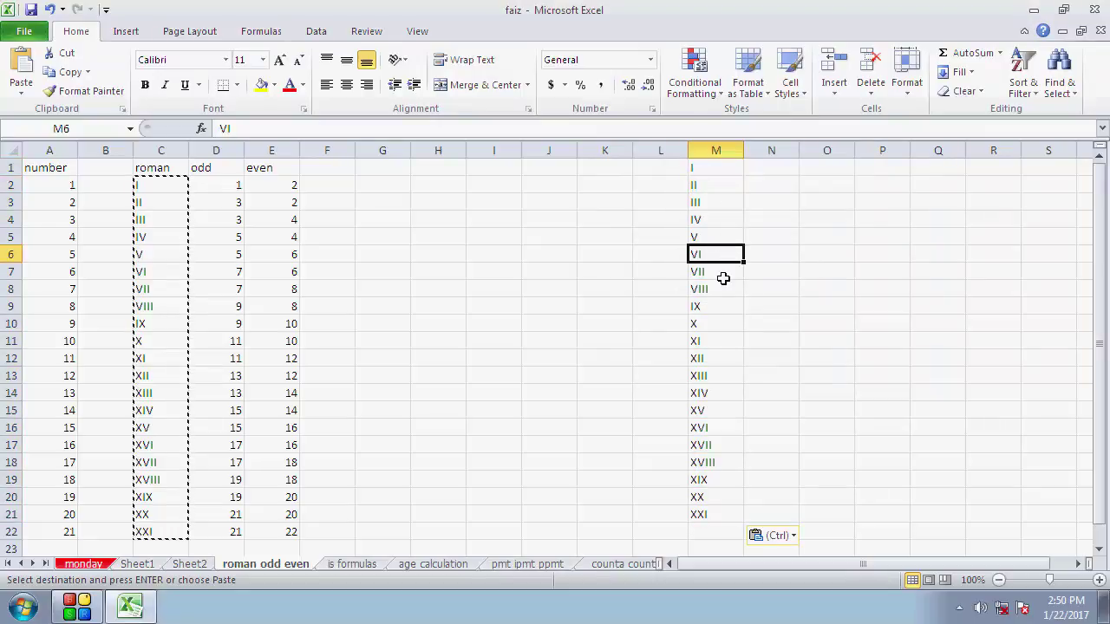
{"action": "left_click", "coordinate": [721, 340]}
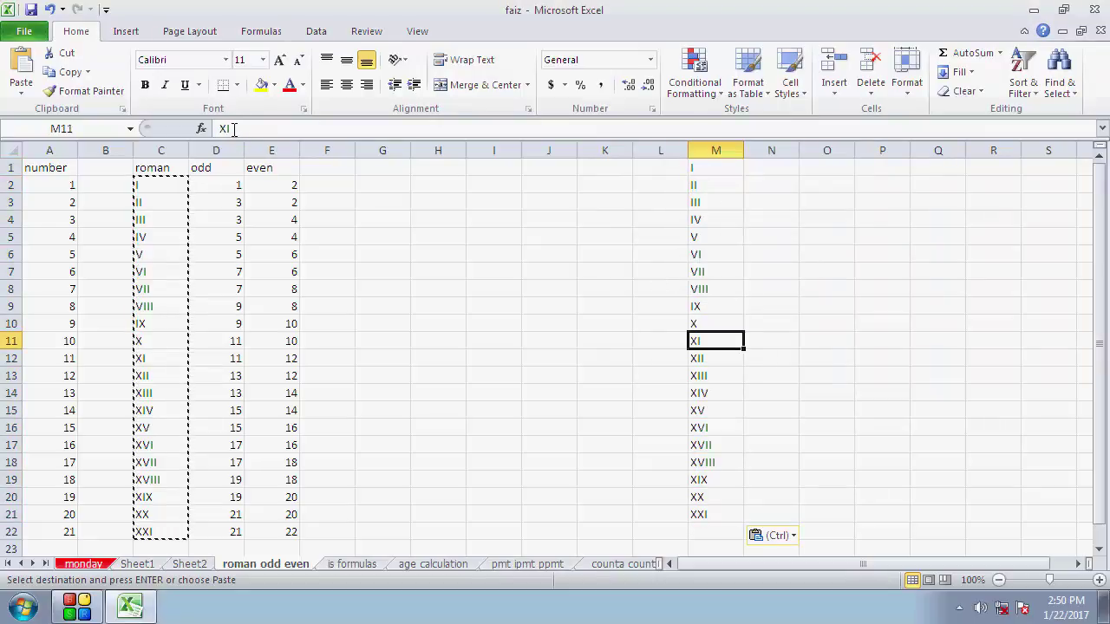
{"action": "left_click", "coordinate": [697, 360]}
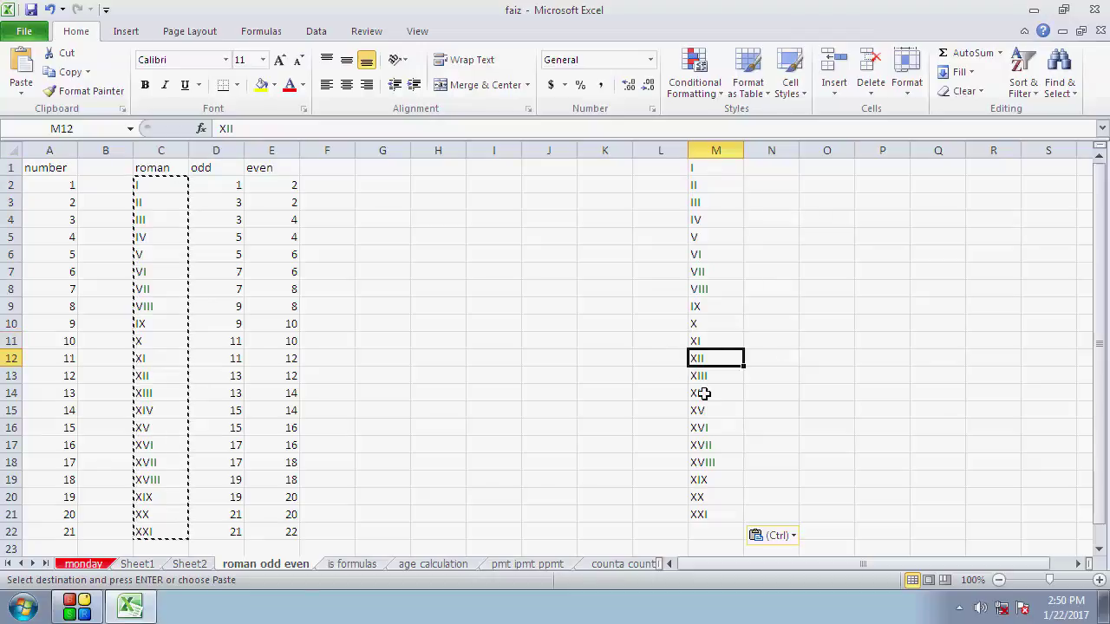
{"action": "left_click", "coordinate": [705, 393]}
{"action": "left_click", "coordinate": [708, 427]}
{"action": "left_click", "coordinate": [168, 210]}
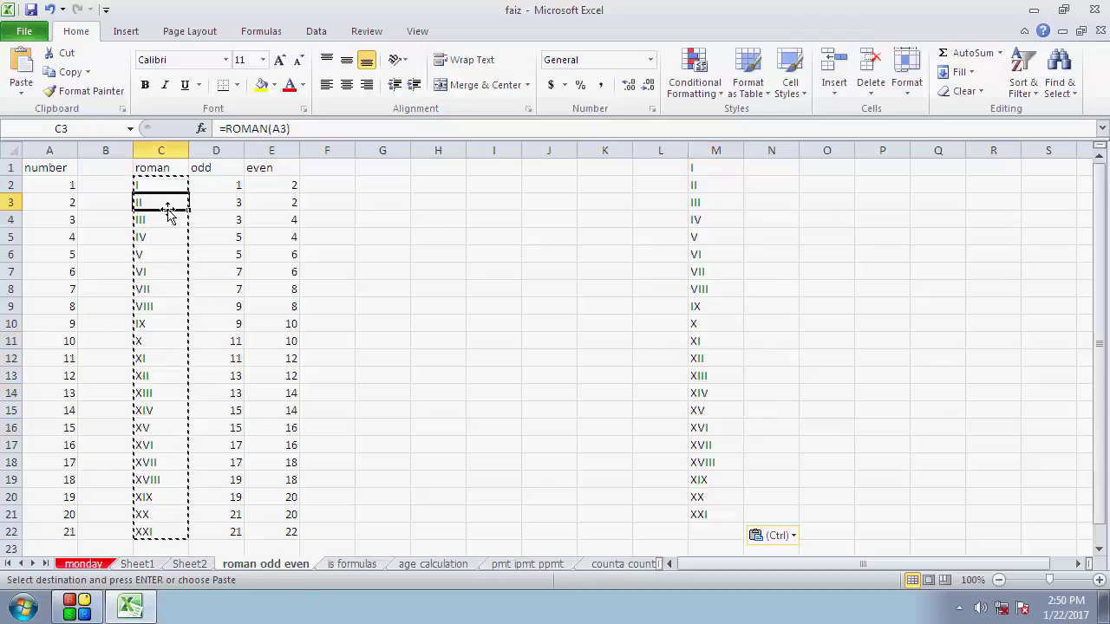
{"action": "key", "text": "ctrl+Down"}
{"action": "left_click", "coordinate": [168, 205]}
{"action": "double_click", "coordinate": [167, 206]}
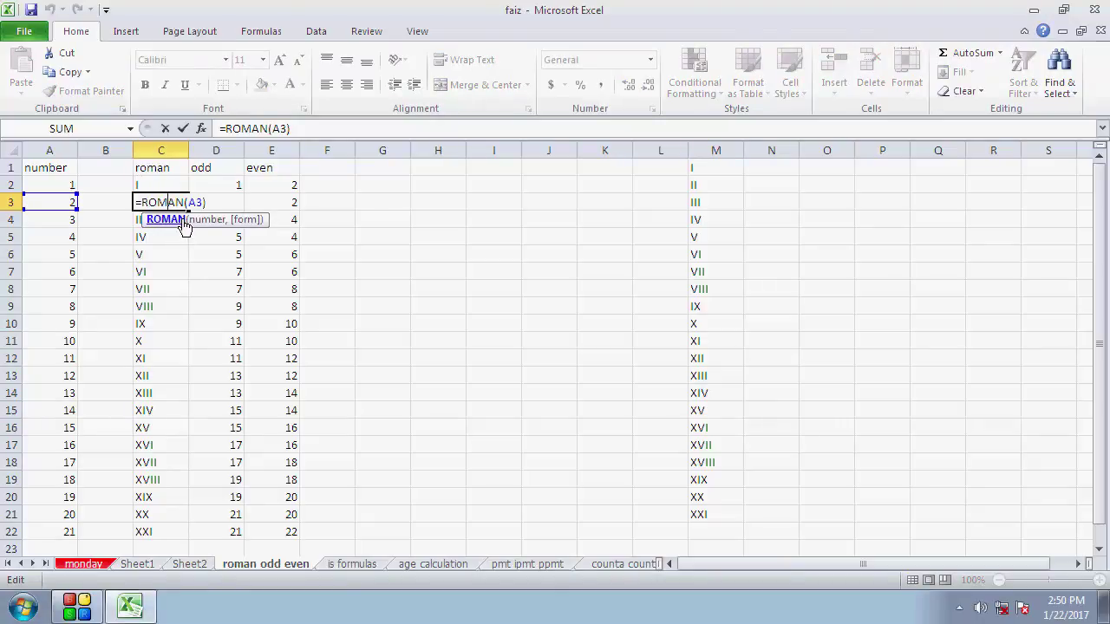
{"action": "key", "text": "Return"}
{"action": "left_click", "coordinate": [164, 201]}
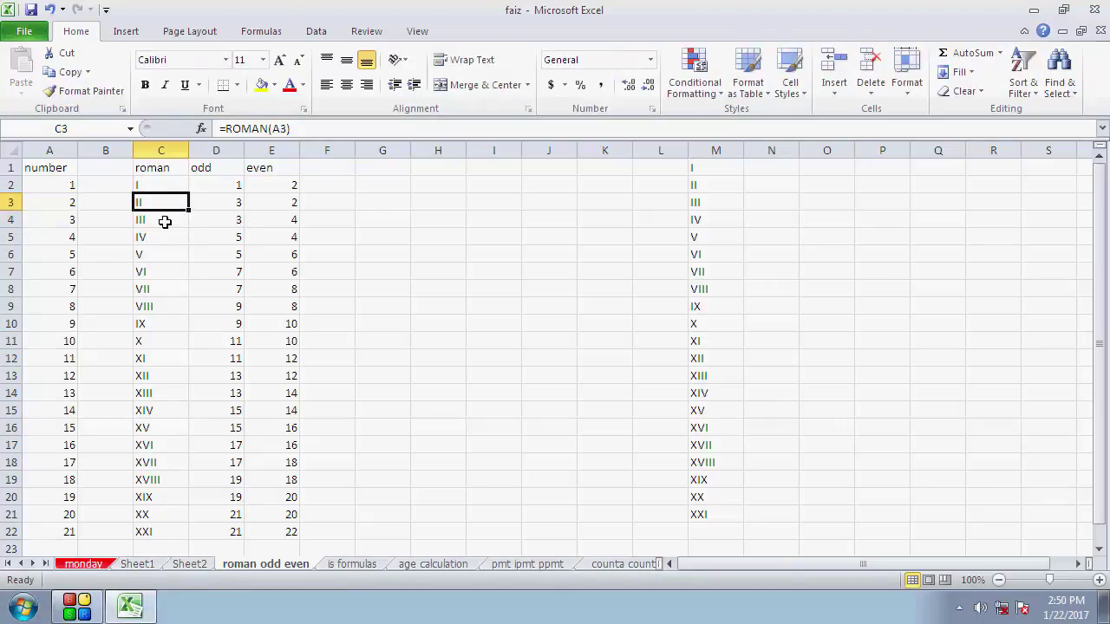
{"action": "left_click", "coordinate": [167, 246]}
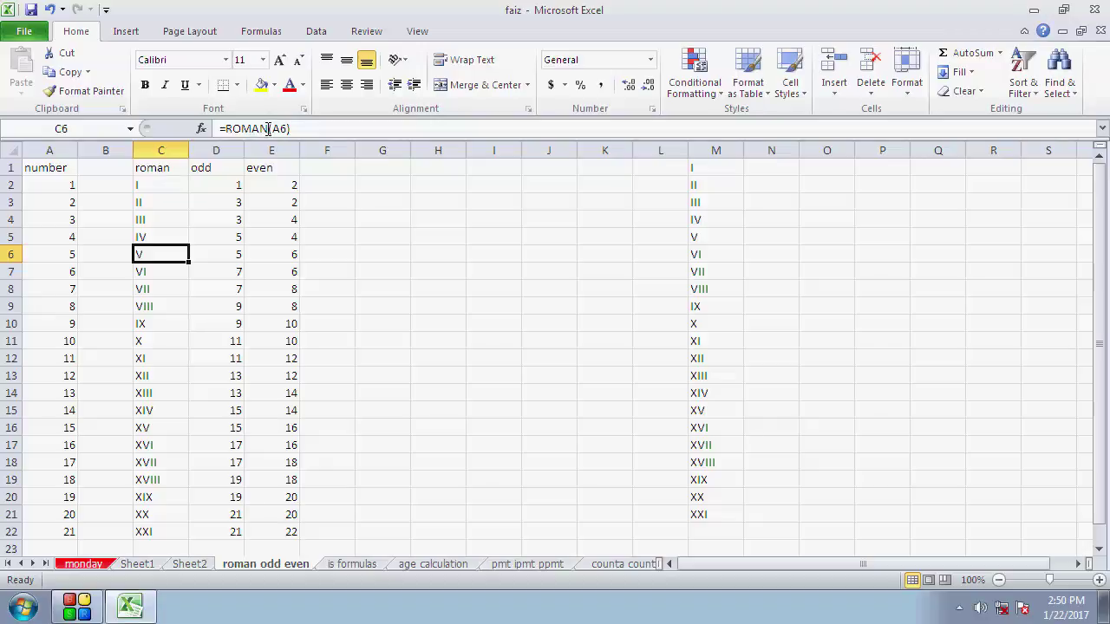
{"action": "left_click", "coordinate": [720, 201]}
{"action": "left_click", "coordinate": [722, 220]}
{"action": "left_click", "coordinate": [720, 254]}
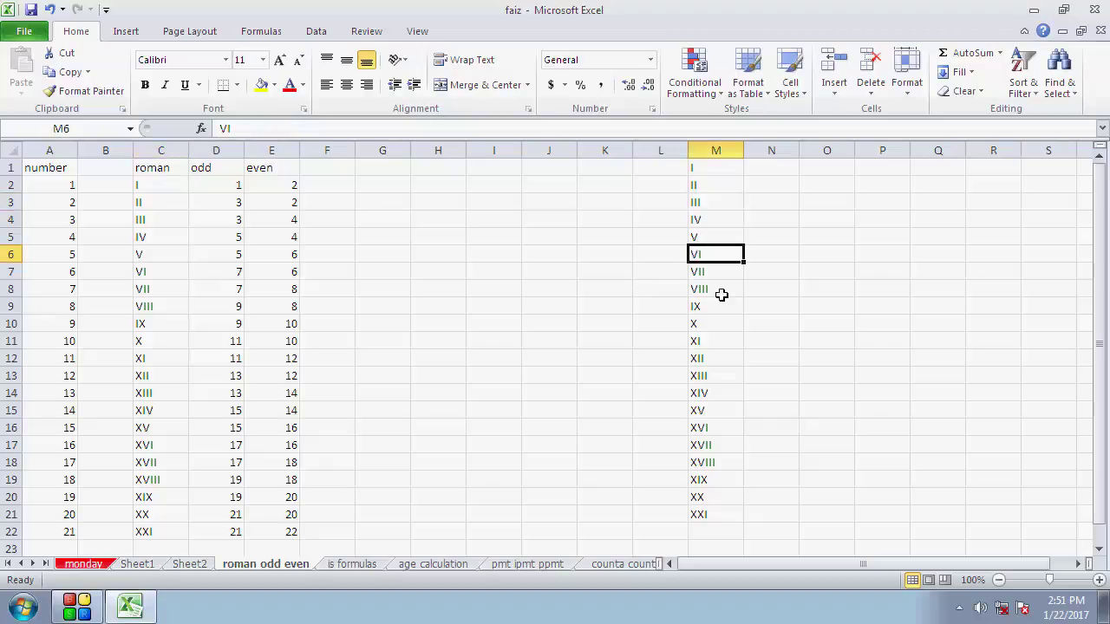
{"action": "left_click", "coordinate": [722, 289]}
{"action": "left_click", "coordinate": [723, 323]}
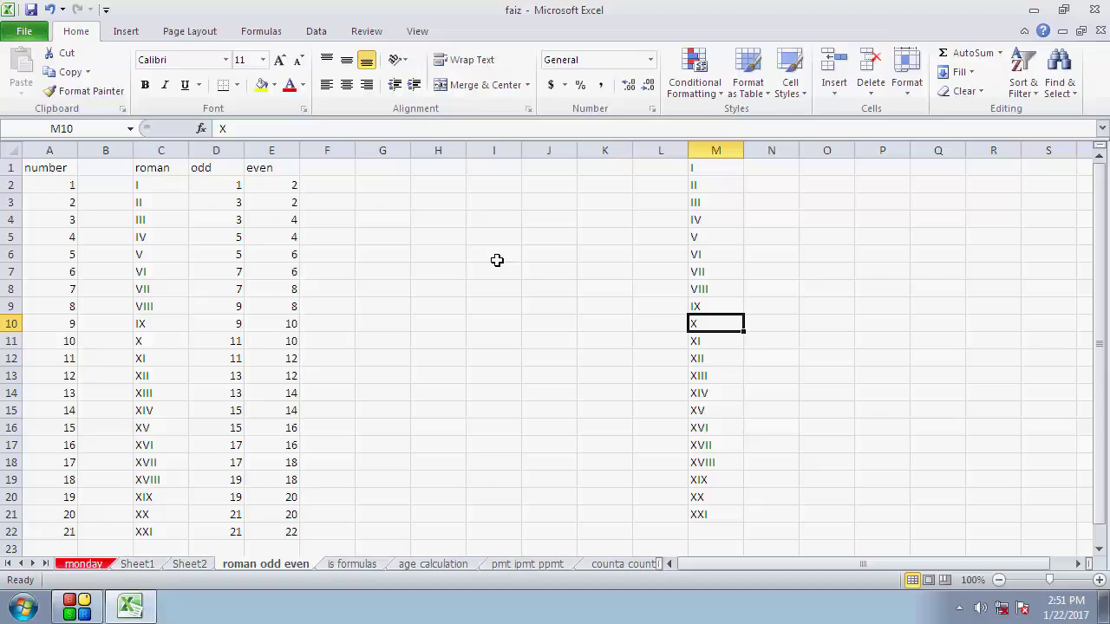
{"action": "left_click", "coordinate": [1091, 10]}
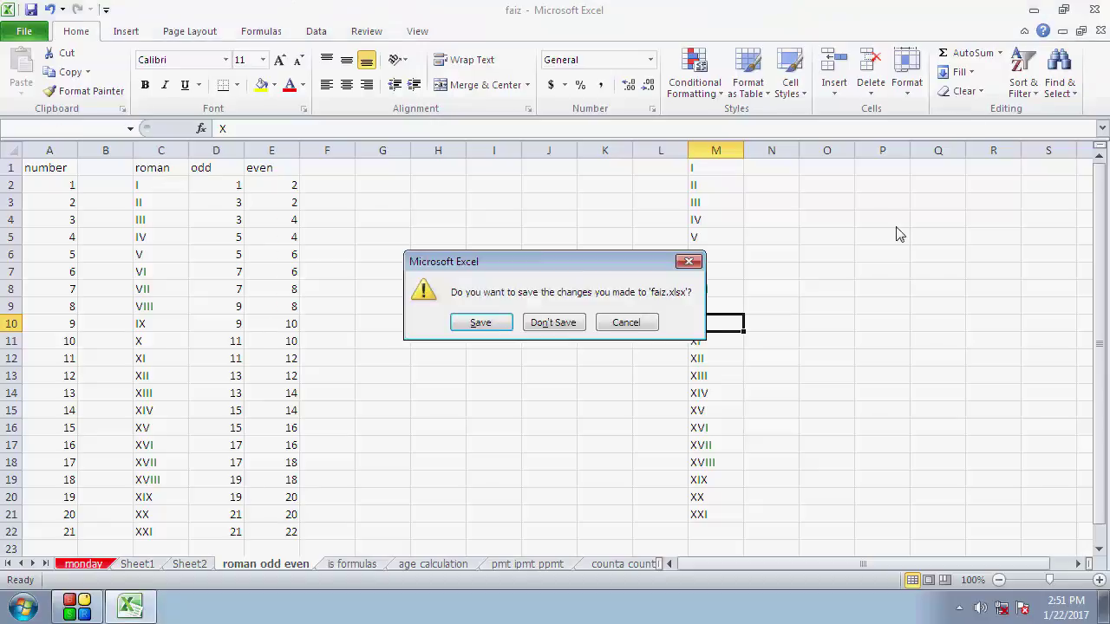
Save changes to faiz.xlsx at the close prompt and exit Excel.
{"action": "left_click", "coordinate": [506, 322]}
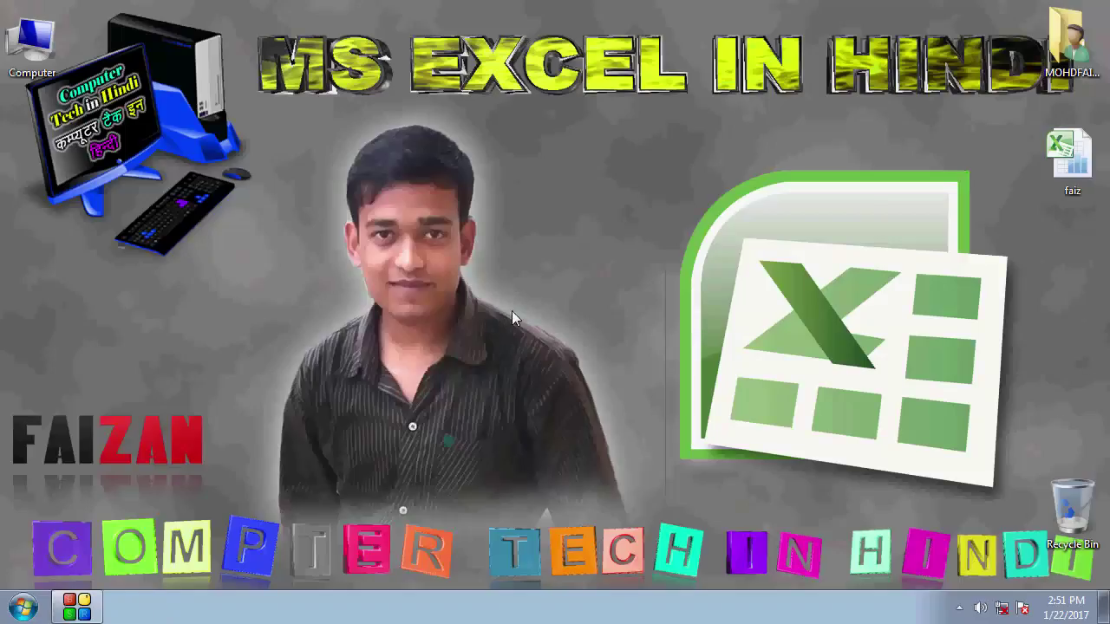